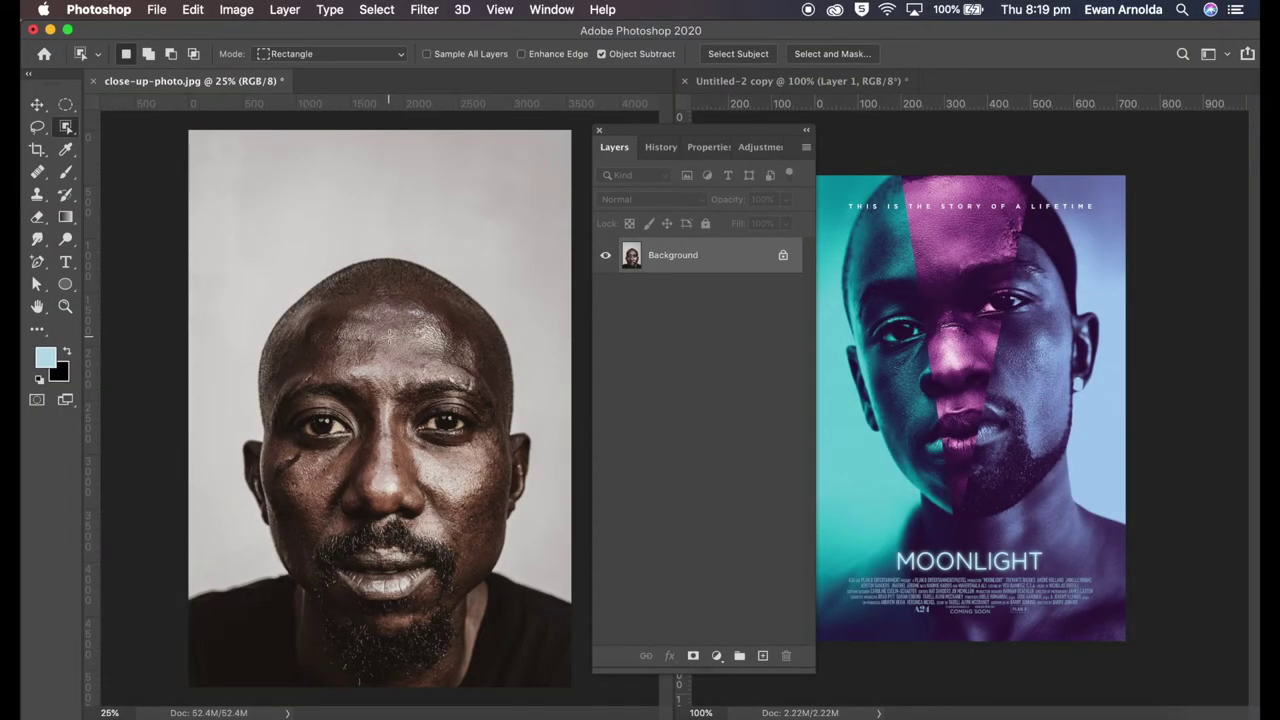
Choose the Object Selection Tool to start selecting the man in the portrait
{"action": "left_click", "coordinate": [68, 129]}
Object-select the man, refine the edge with Smooth 5, and output a masked copy layer
{"action": "left_click", "coordinate": [110, 160]}
{"action": "left_click_drag", "start_coordinate": [215, 238], "coordinate": [559, 688]}
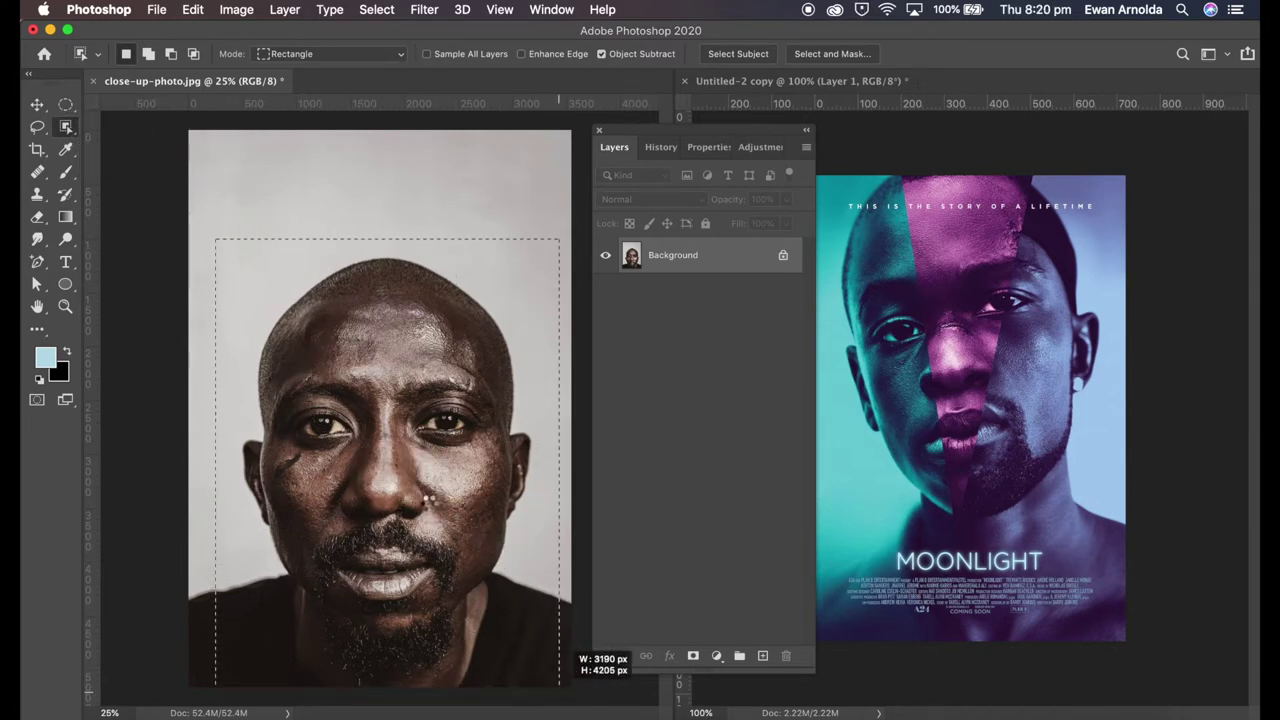
{"action": "left_click_drag", "start_coordinate": [559, 688], "coordinate": [559, 688]}
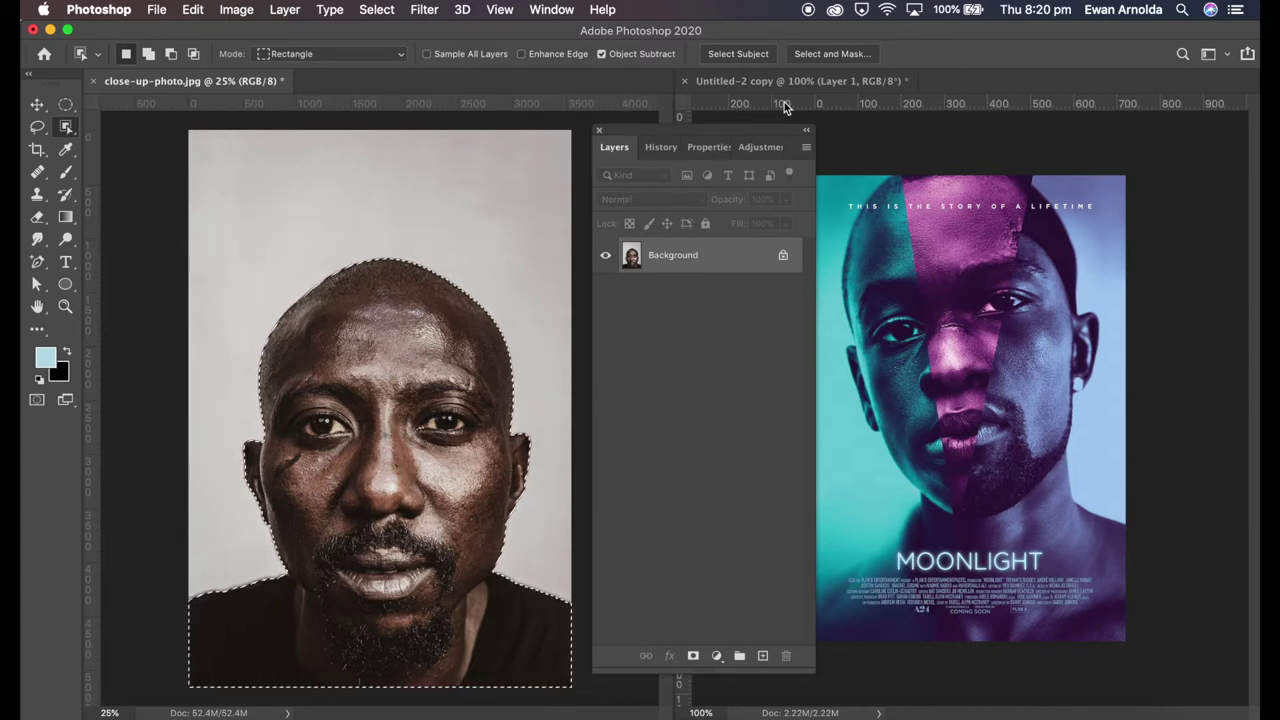
{"action": "key", "text": "F7"}
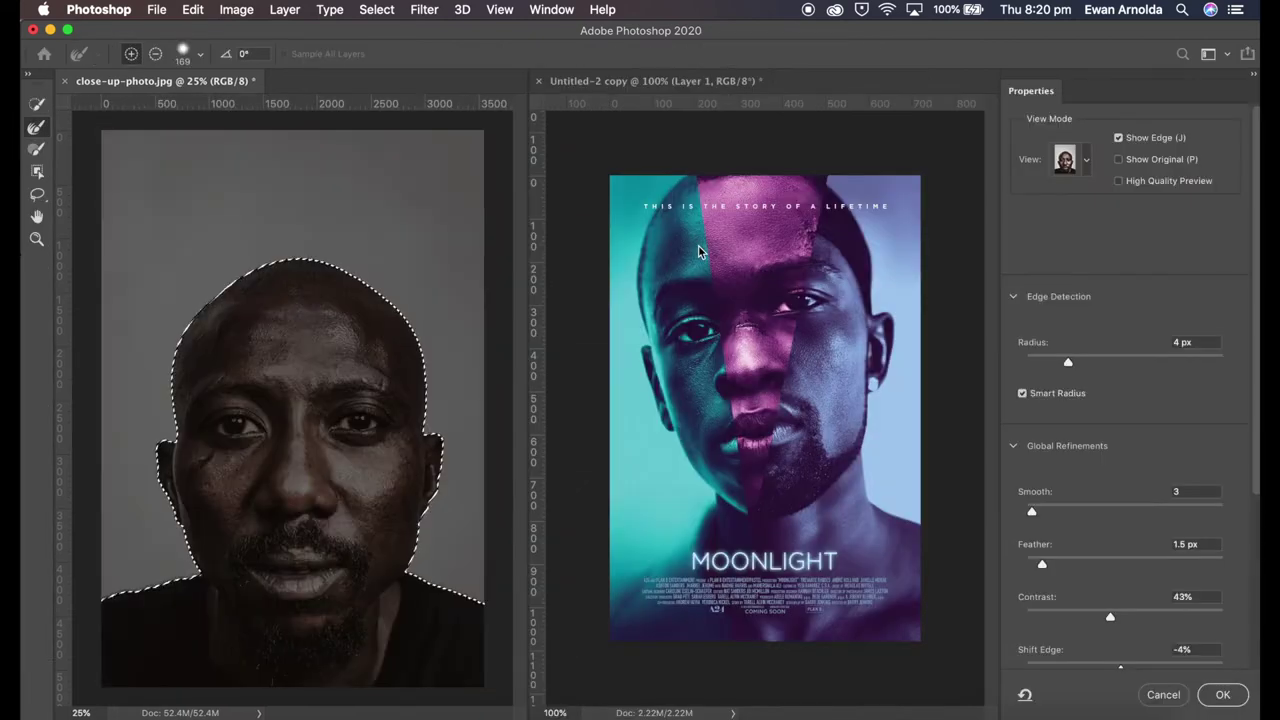
{"action": "left_click_drag", "start_coordinate": [1034, 514], "coordinate": [1038, 514]}
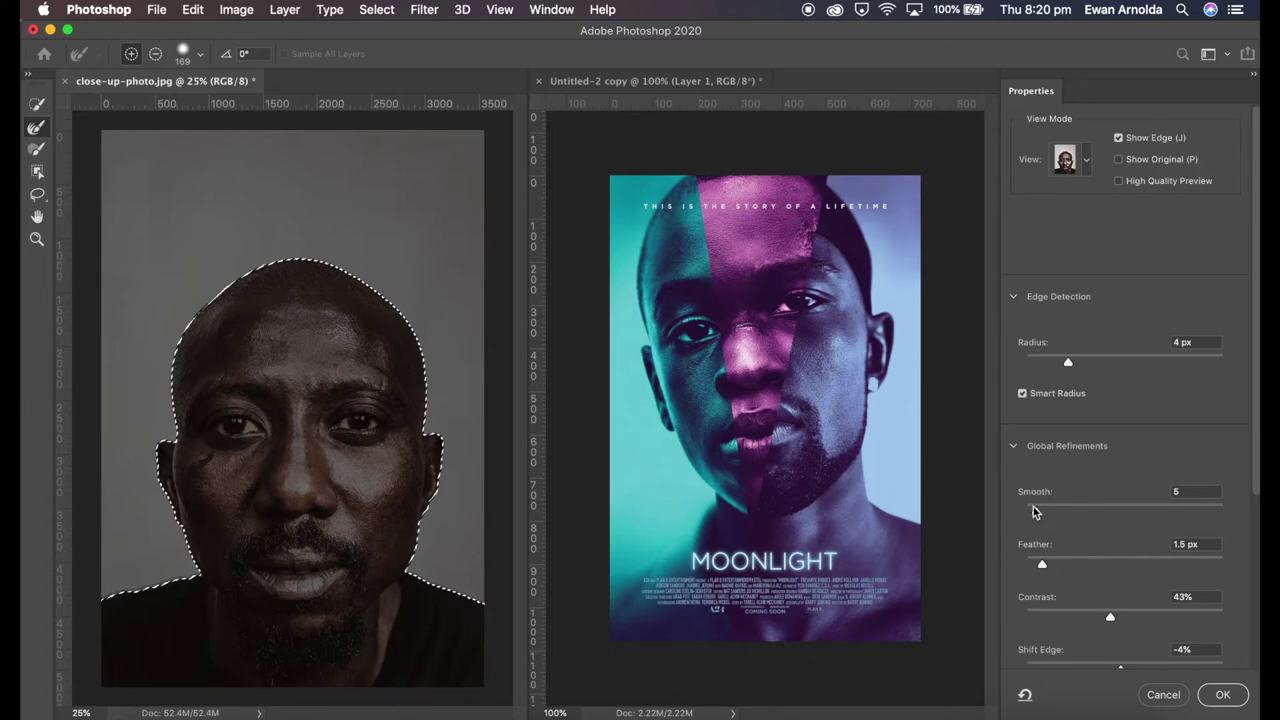
{"action": "left_click", "coordinate": [1199, 691]}
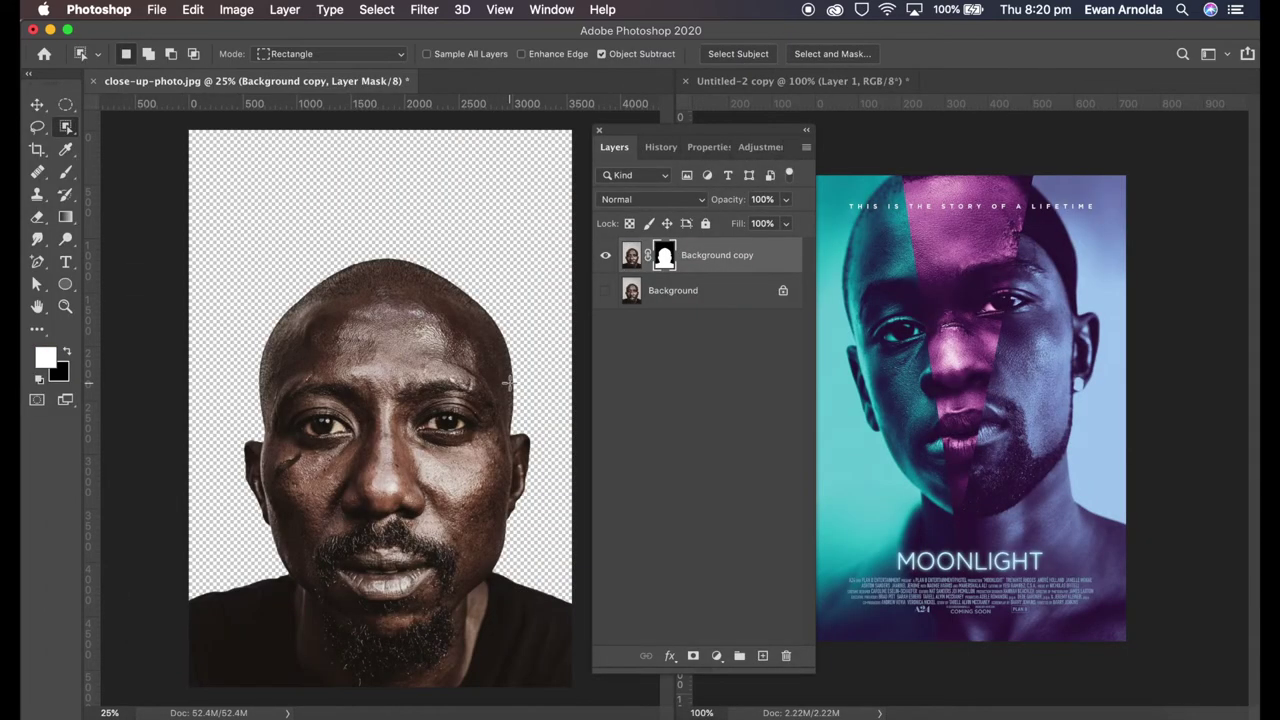
Sample the grey backdrop colour from the original Background photo
{"action": "left_click", "coordinate": [605, 255]}
{"action": "left_click", "coordinate": [605, 290]}
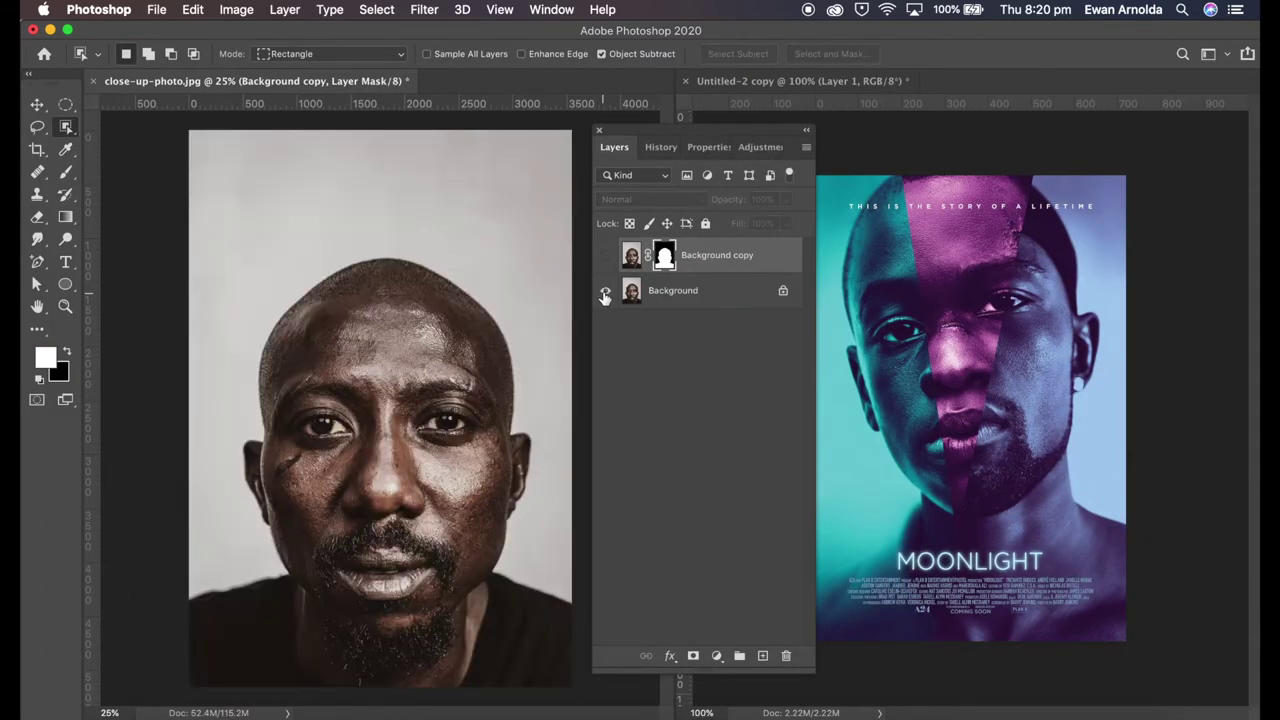
{"action": "left_click", "coordinate": [65, 149]}
{"action": "left_click", "coordinate": [268, 225]}
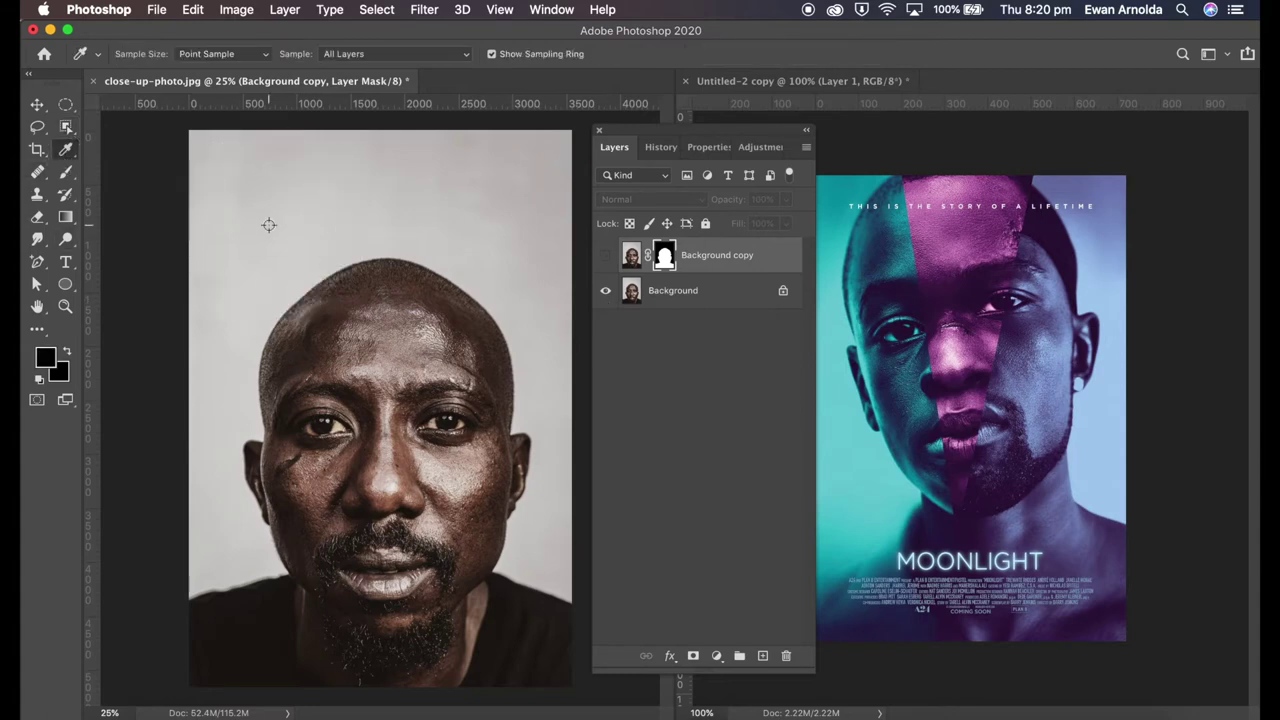
{"action": "left_click", "coordinate": [660, 354]}
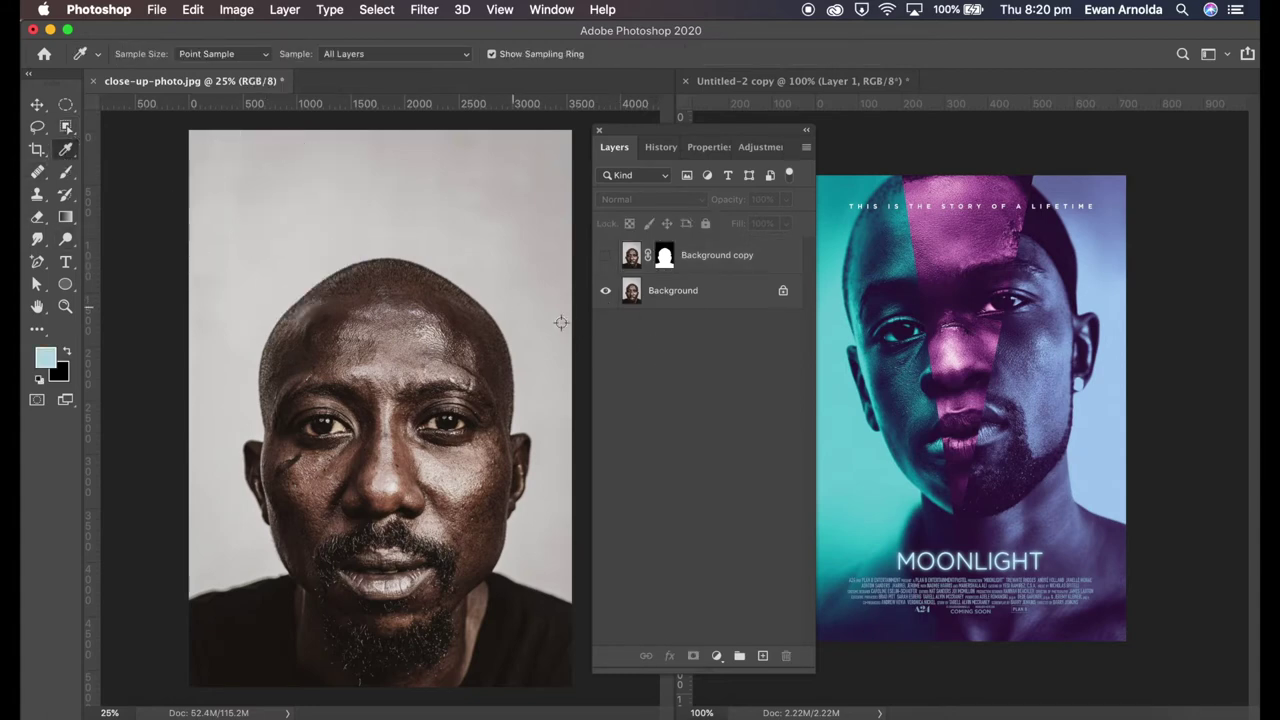
{"action": "left_click", "coordinate": [631, 300]}
{"action": "left_click", "coordinate": [371, 239]}
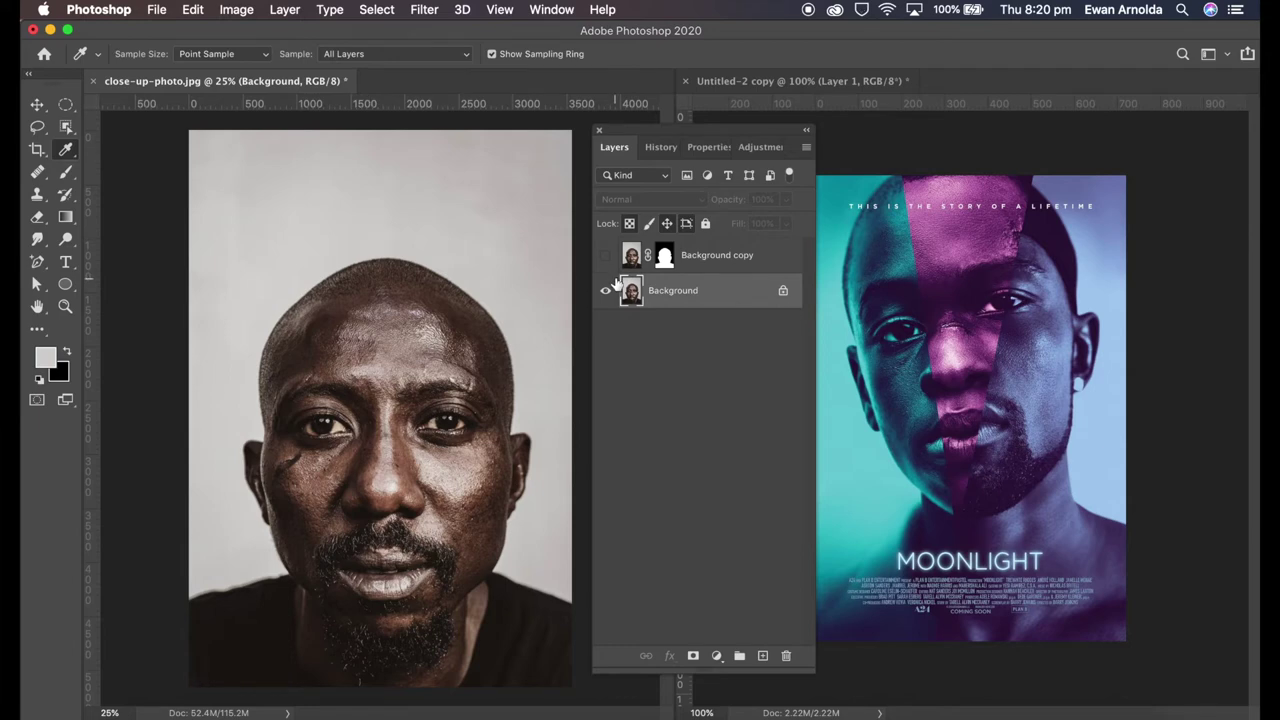
{"action": "left_click", "coordinate": [605, 290]}
{"action": "left_click", "coordinate": [605, 255]}
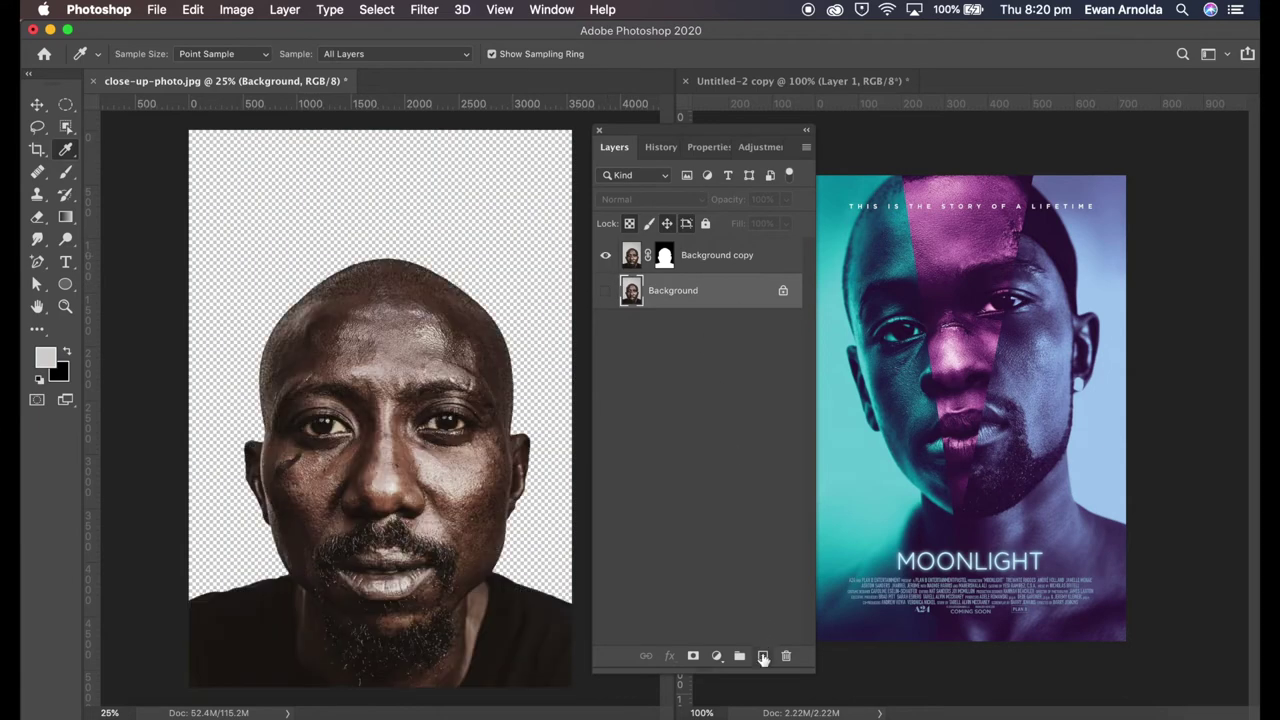
Fill a new Layer 1 with grey #a1a09e behind the cut-out, and add empty Layer 2
{"action": "left_click", "coordinate": [762, 655]}
{"action": "left_click", "coordinate": [46, 360]}
{"action": "left_click", "coordinate": [277, 494]}
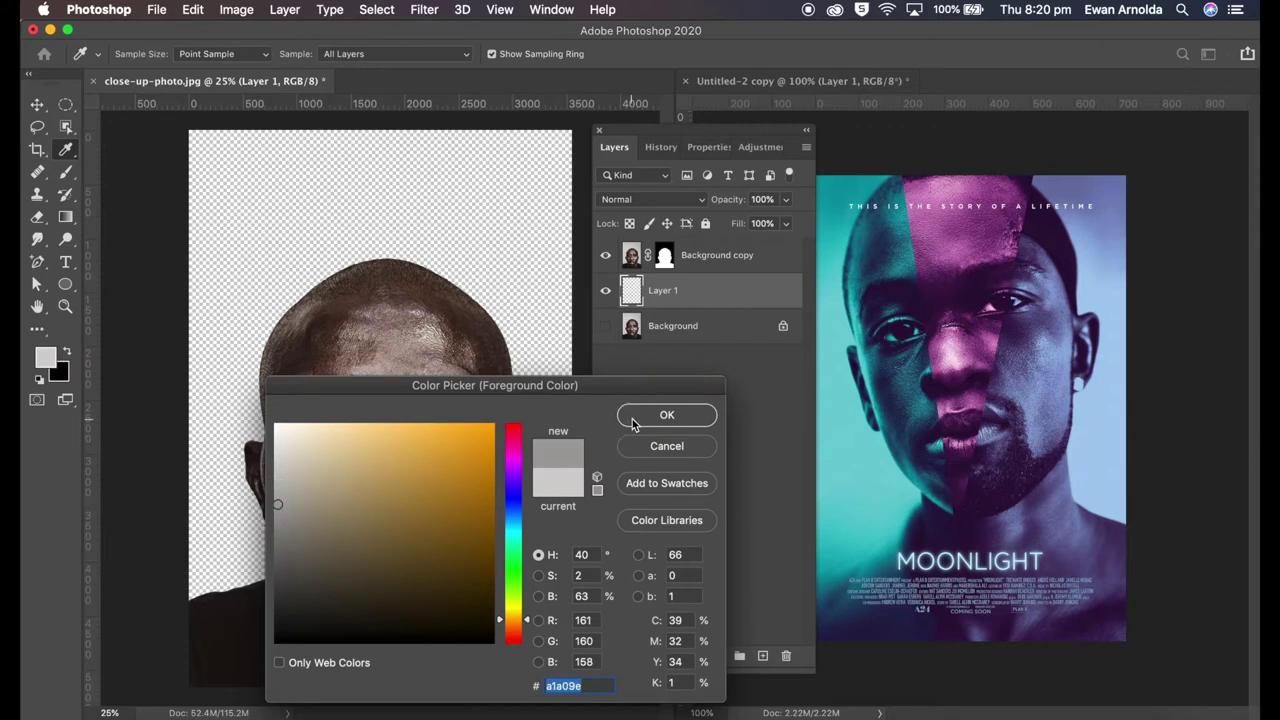
{"action": "left_click", "coordinate": [640, 414]}
{"action": "left_click", "coordinate": [65, 217]}
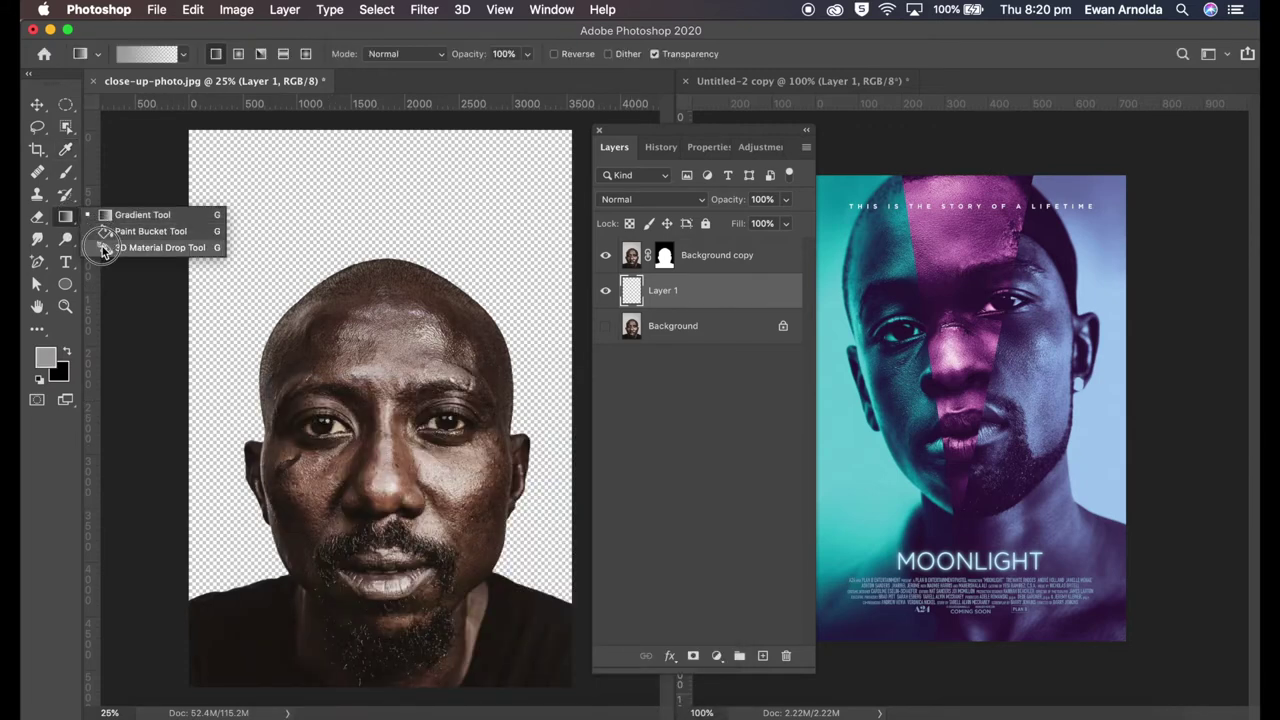
{"action": "left_click", "coordinate": [140, 229]}
{"action": "left_click", "coordinate": [245, 247]}
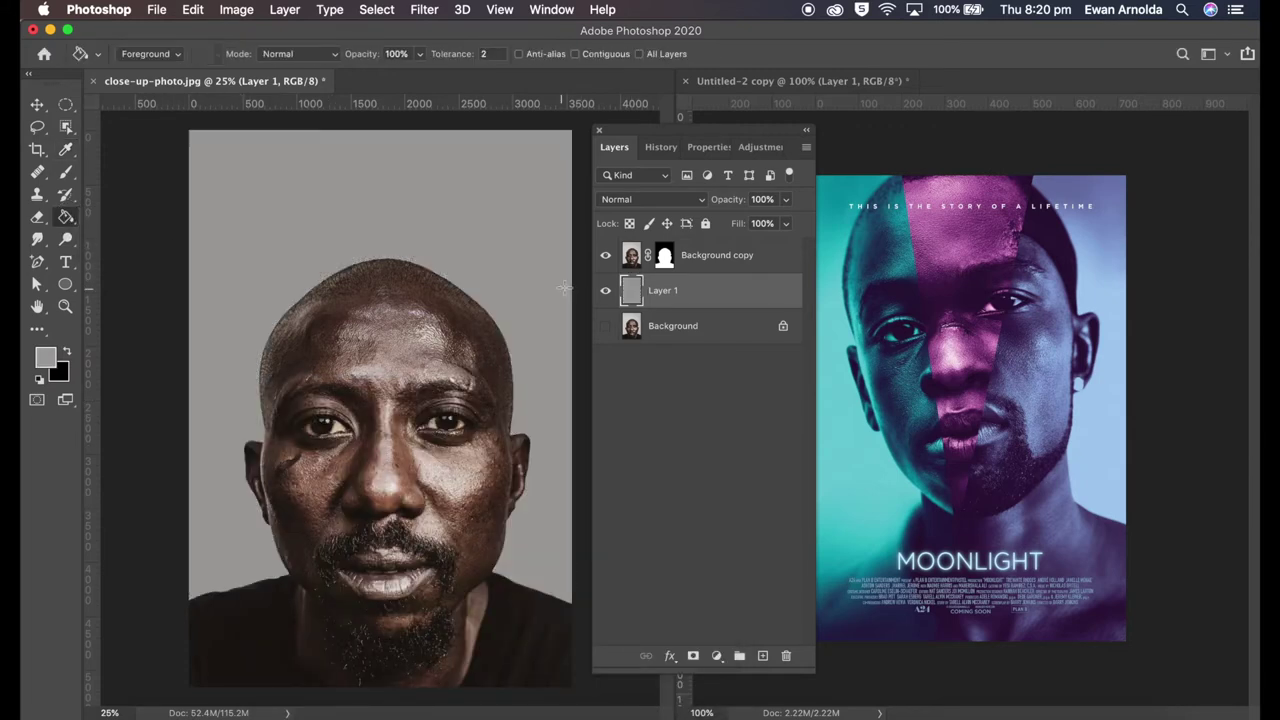
{"action": "left_click", "coordinate": [634, 259]}
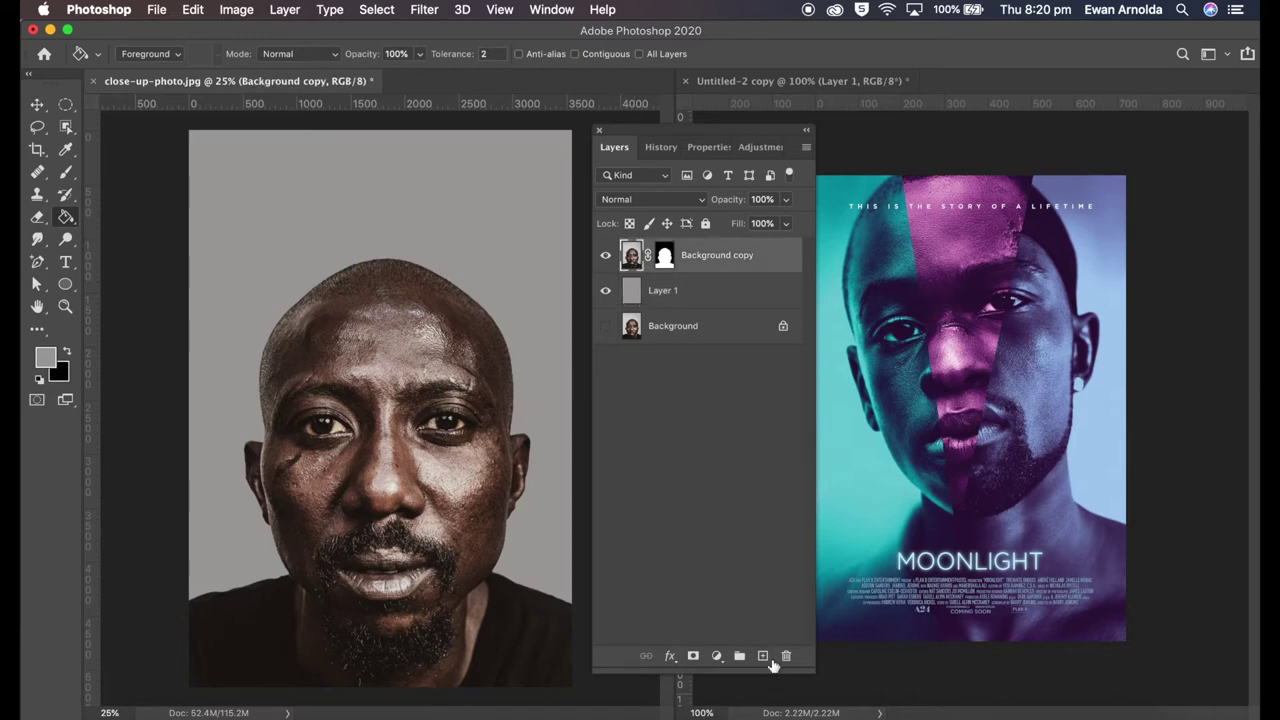
{"action": "left_click", "coordinate": [762, 655]}
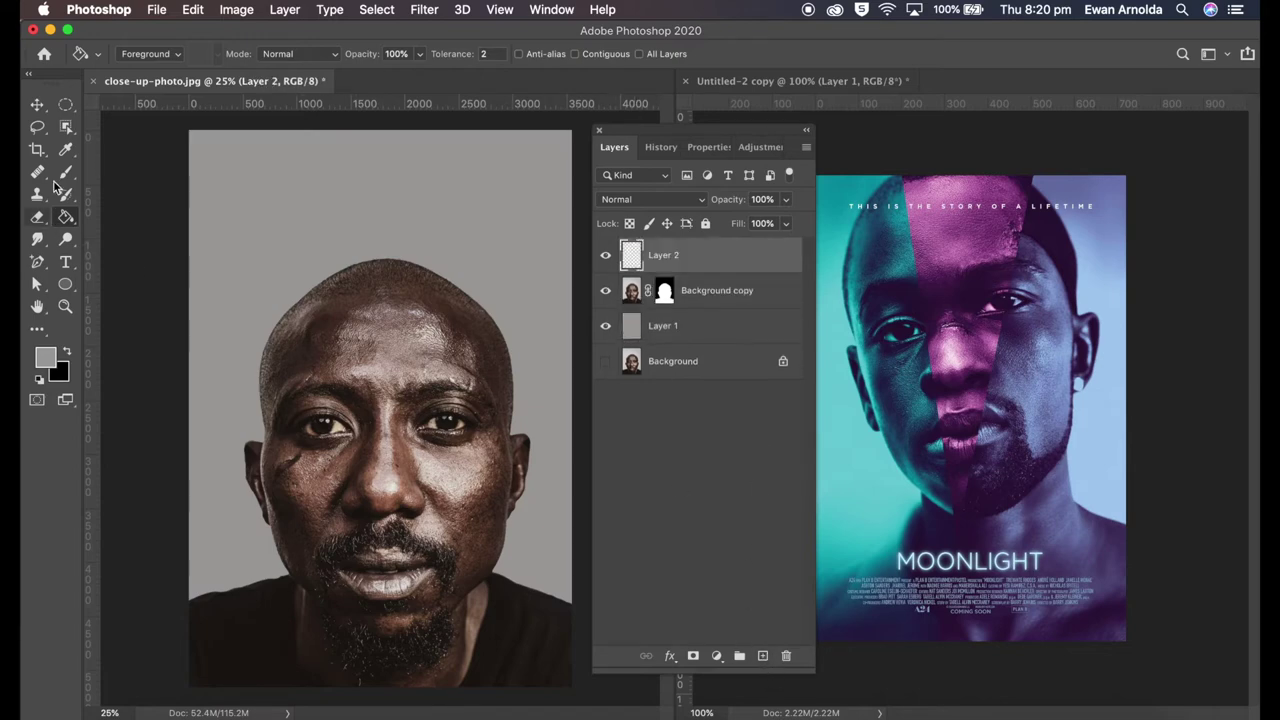
Draw a teal gradient, sampled from the poster, across the portrait's left half
{"action": "left_click", "coordinate": [65, 149]}
{"action": "left_click", "coordinate": [828, 188]}
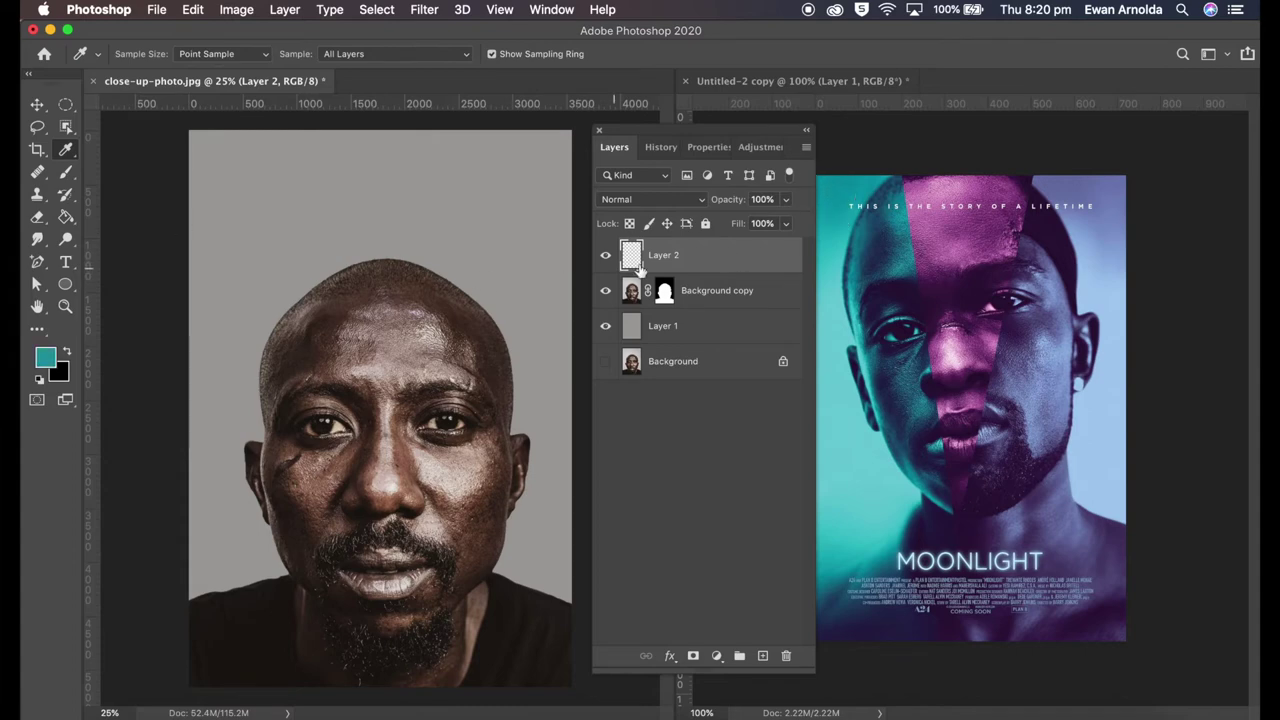
{"action": "left_click_drag", "start_coordinate": [65, 217], "coordinate": [108, 232]}
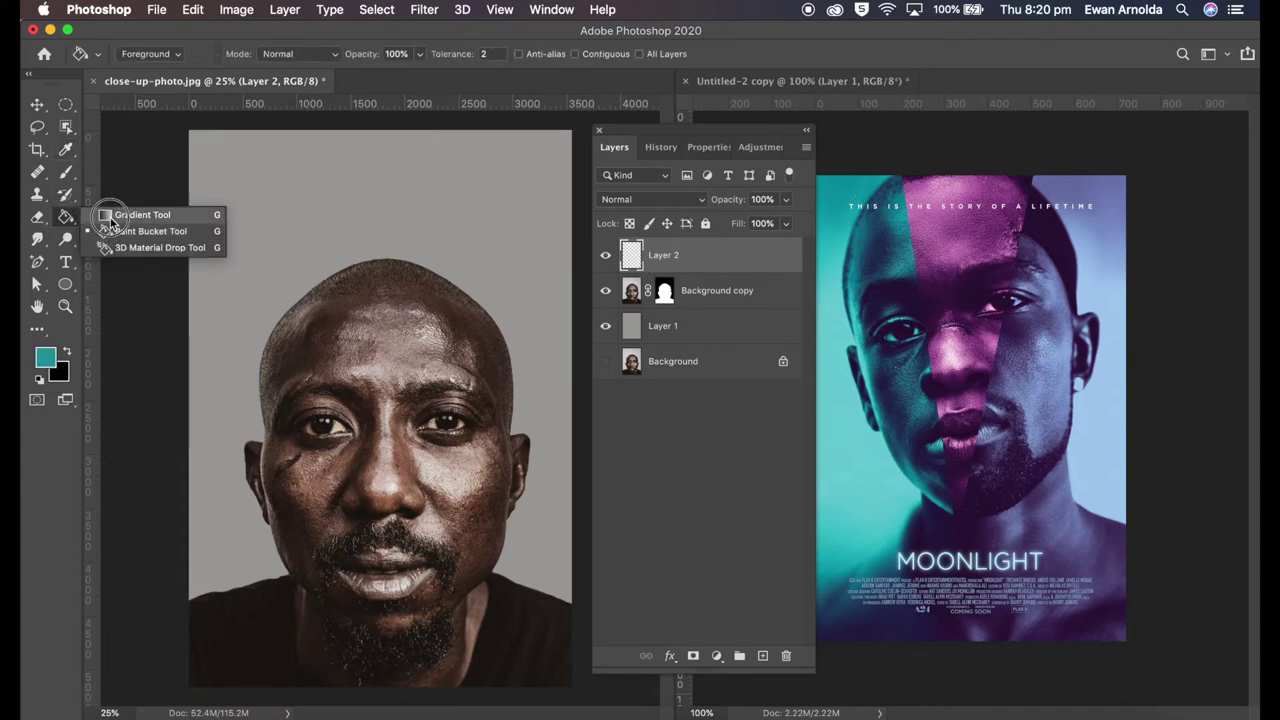
{"action": "left_click", "coordinate": [130, 215]}
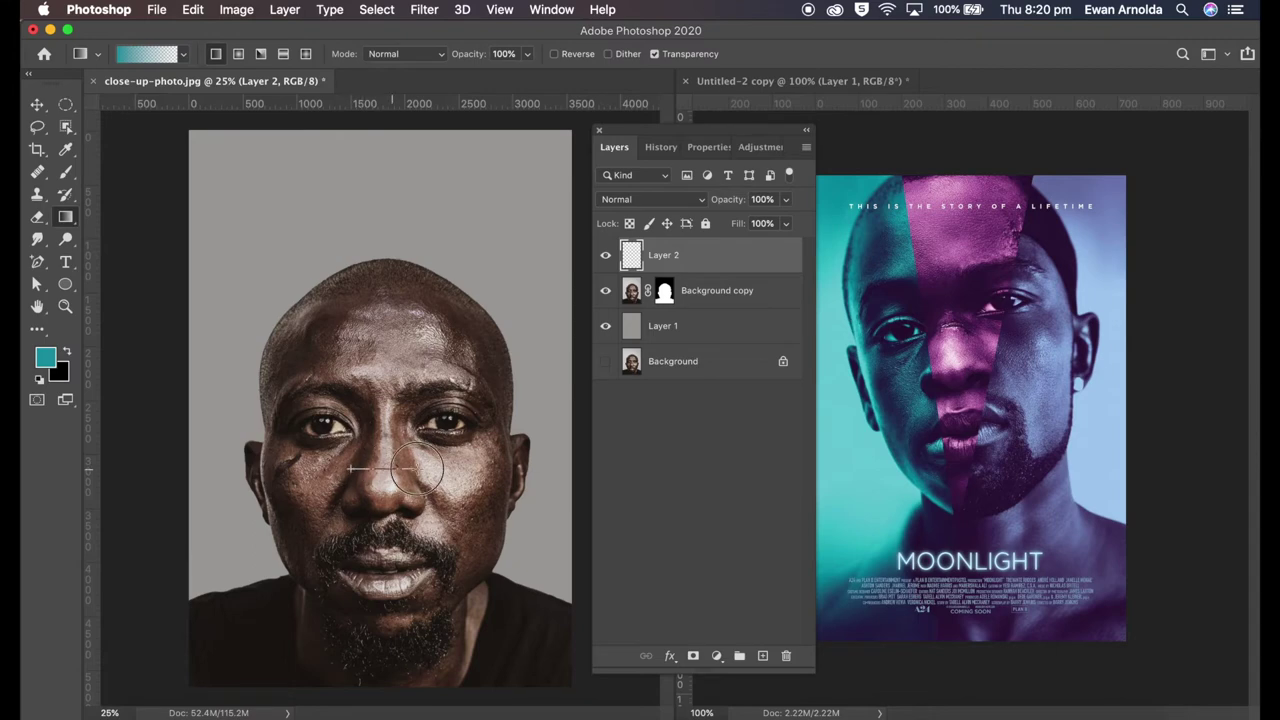
{"action": "left_click_drag", "start_coordinate": [357, 467], "coordinate": [412, 467]}
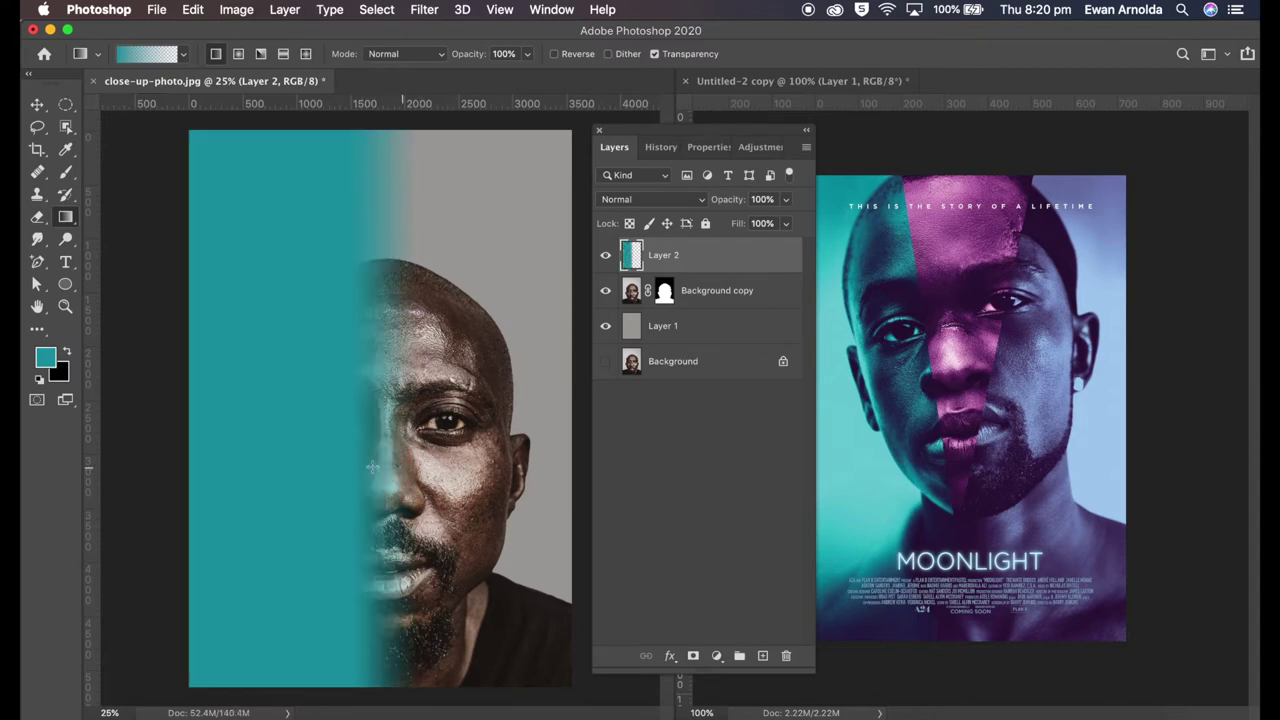
{"action": "left_click", "coordinate": [193, 10]}
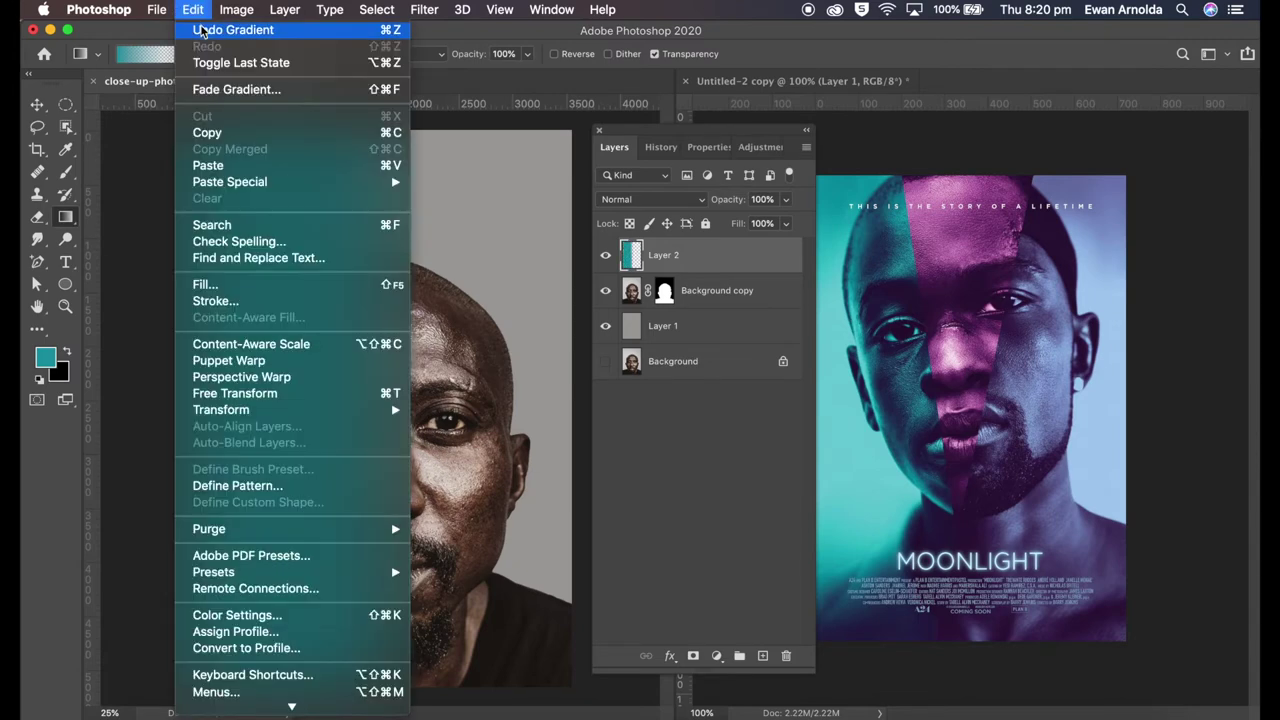
{"action": "left_click", "coordinate": [215, 31]}
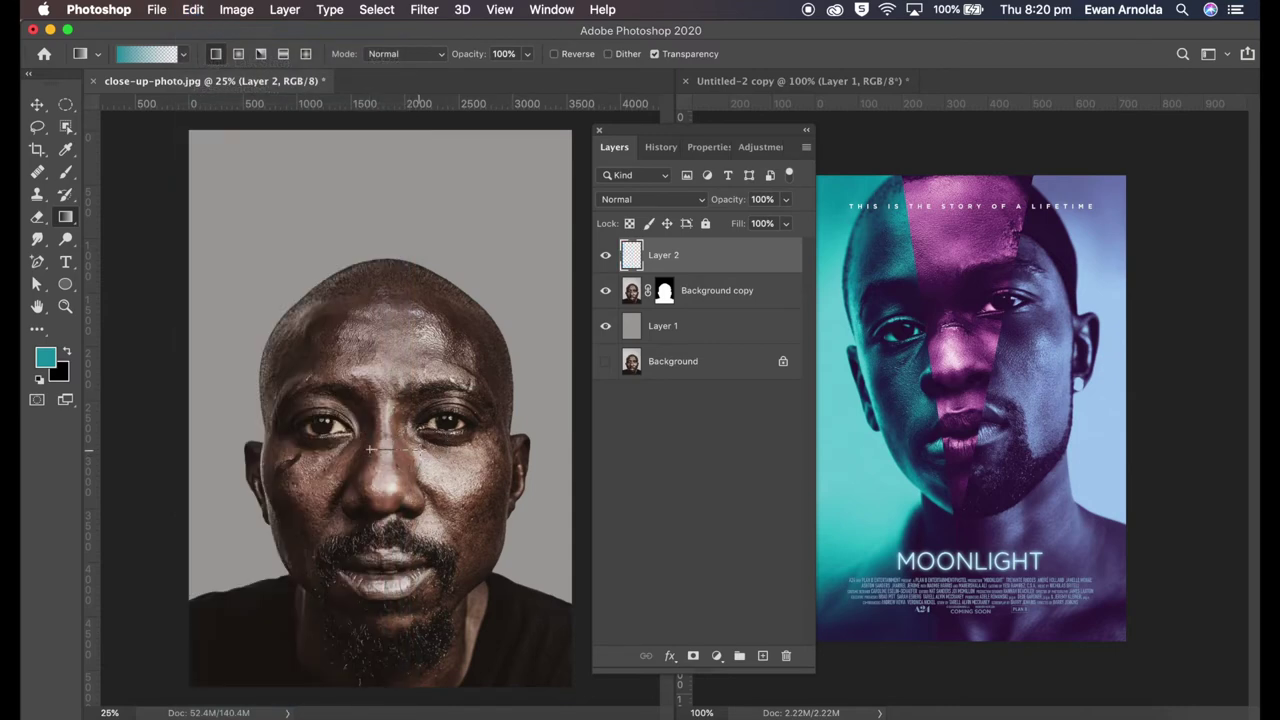
{"action": "left_click_drag", "start_coordinate": [369, 451], "coordinate": [415, 451]}
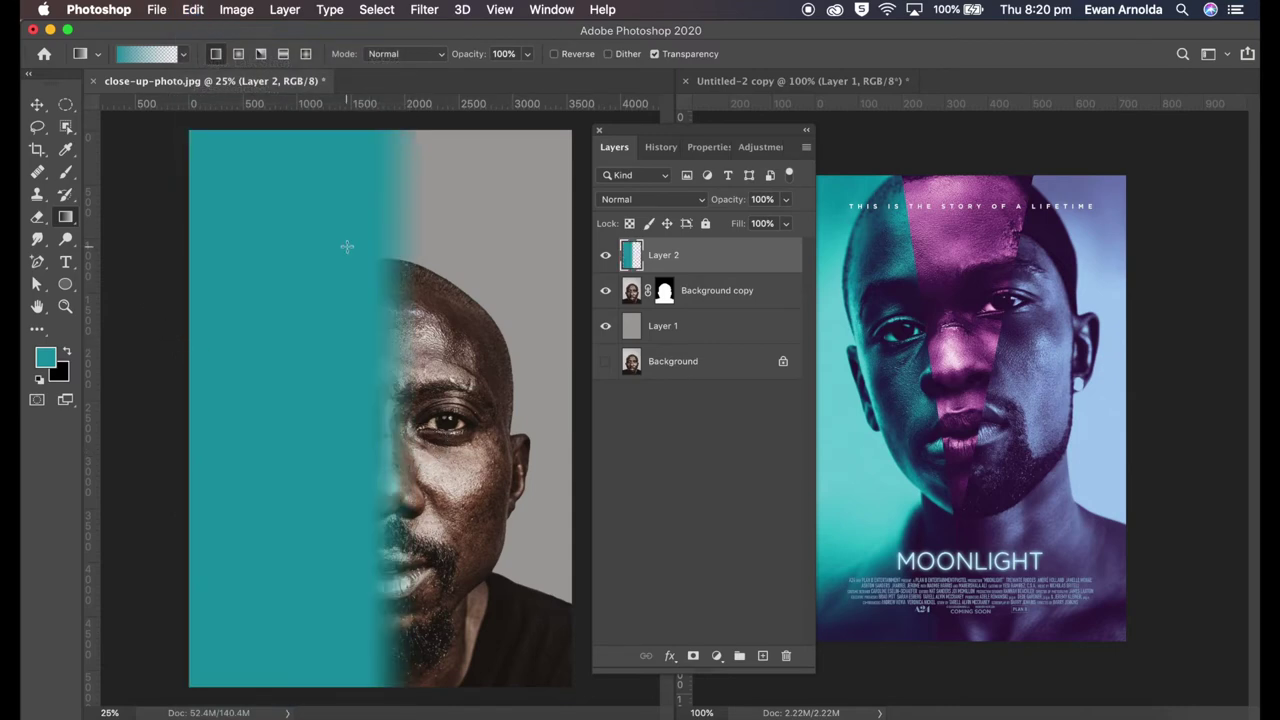
Set Layer 2's blend mode to Color and add an empty Layer 3 above it
{"action": "left_click", "coordinate": [621, 200]}
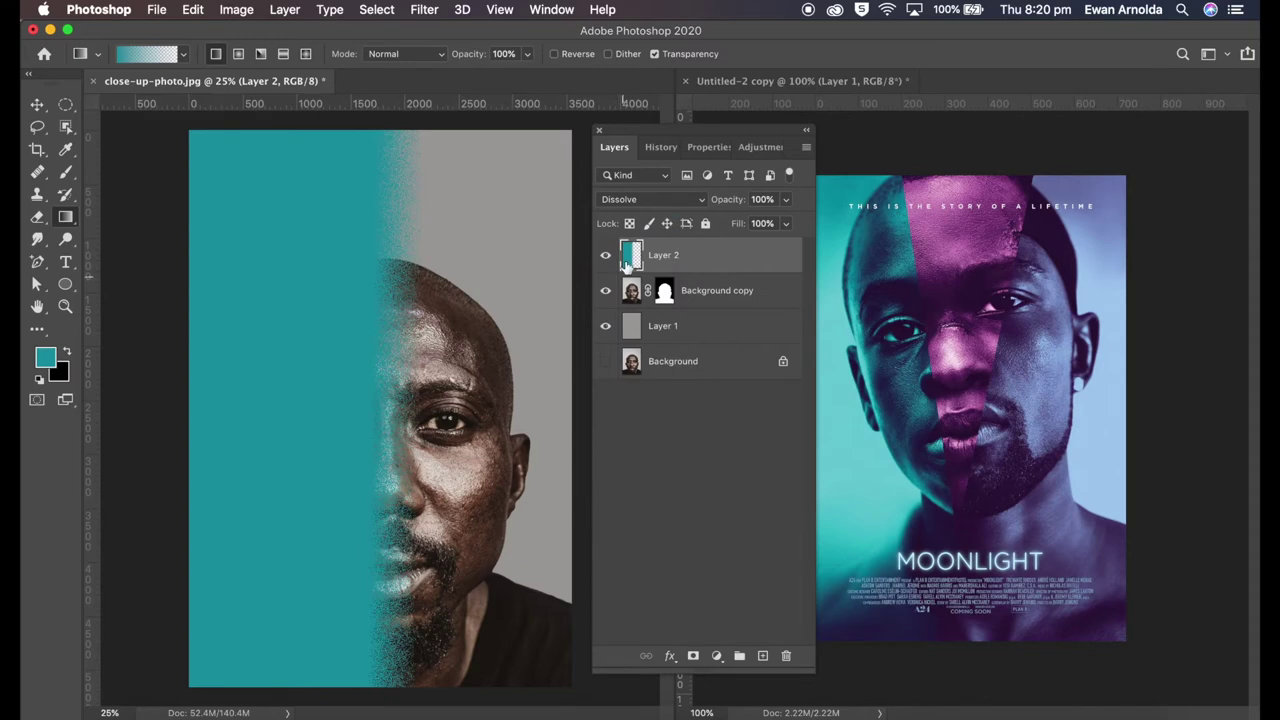
{"action": "left_click", "coordinate": [619, 202]}
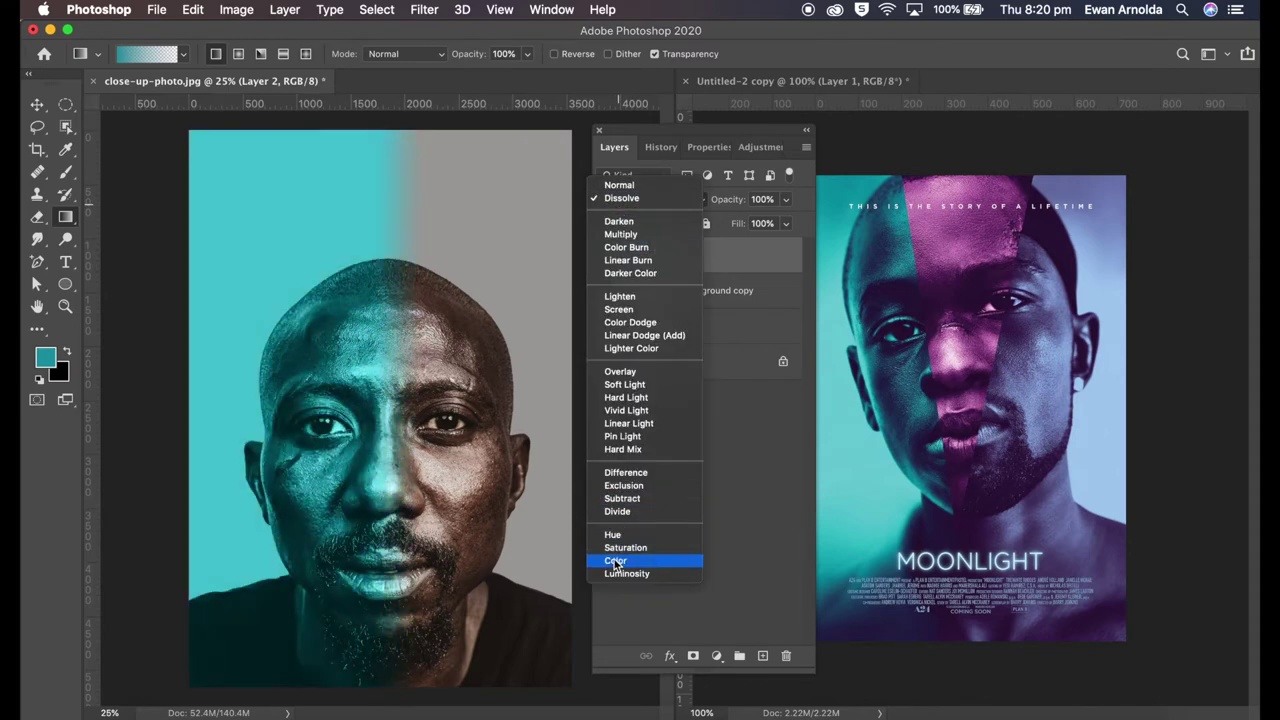
{"action": "left_click", "coordinate": [614, 560]}
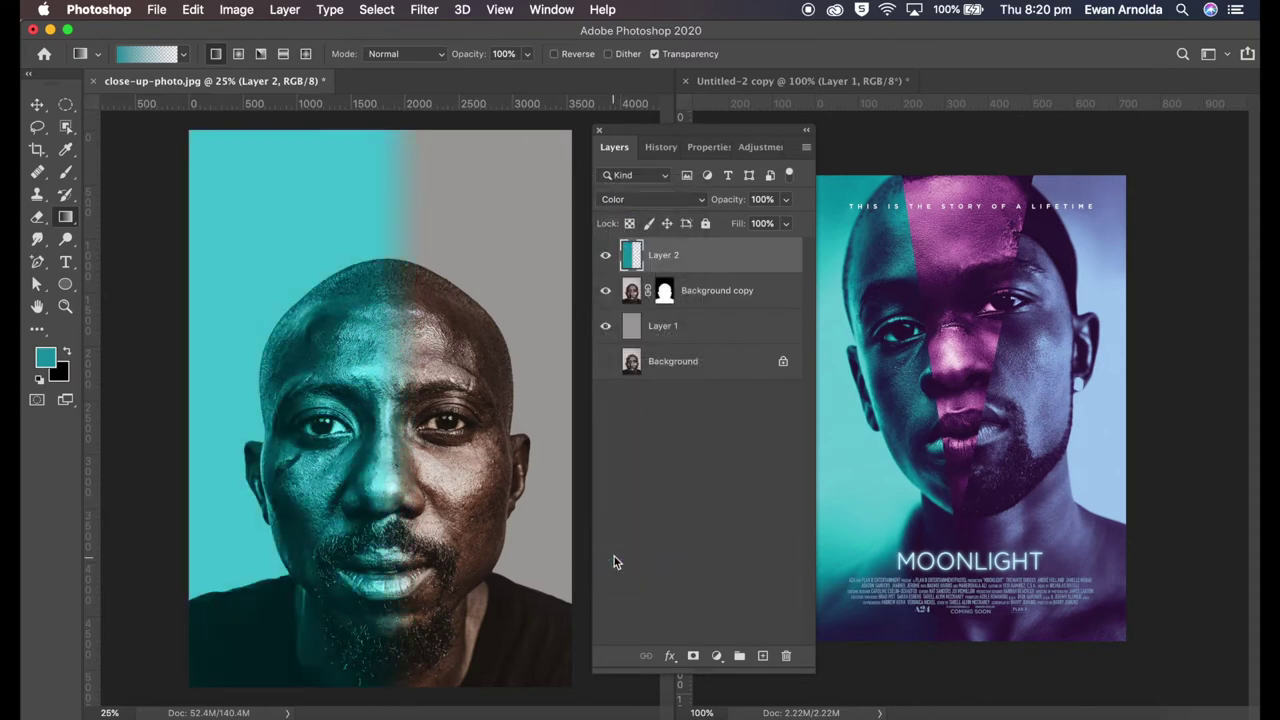
{"action": "left_click", "coordinate": [763, 656]}
{"action": "left_click", "coordinate": [65, 150]}
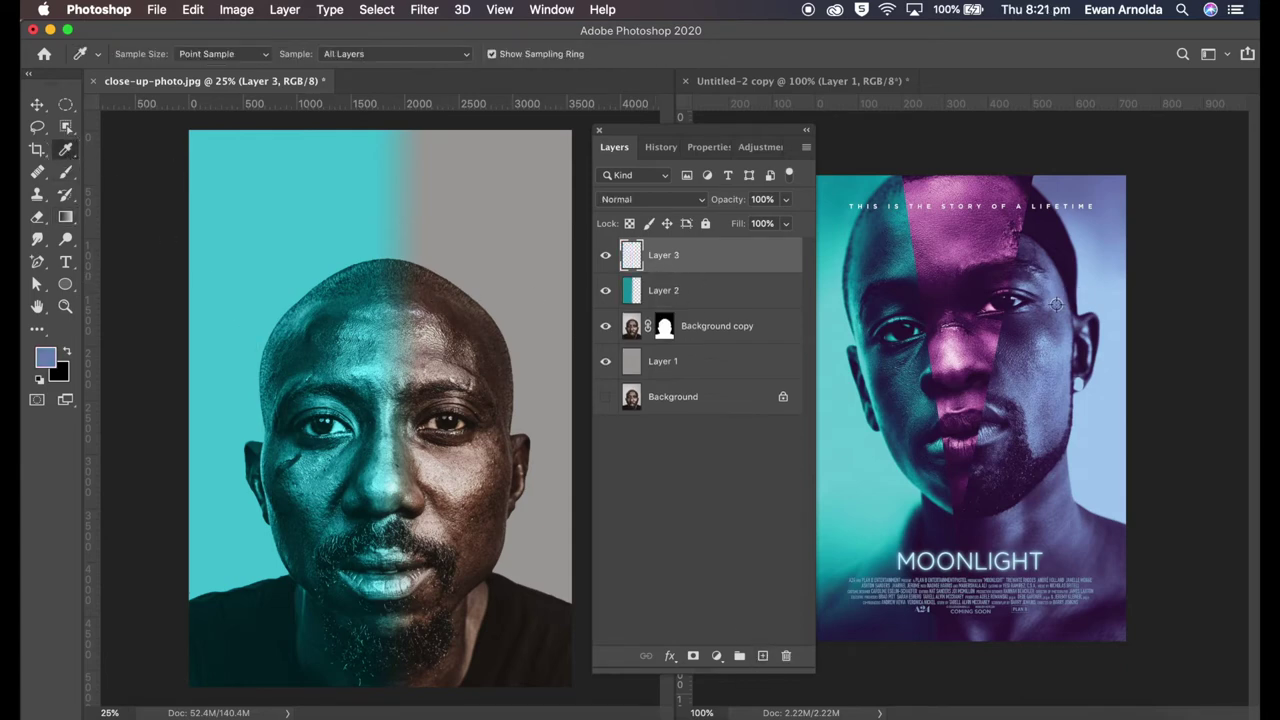
Tint the right half with a poster-sampled purple gradient on Layer 3 in Color mode
{"action": "left_click", "coordinate": [1055, 360]}
{"action": "left_click", "coordinate": [1054, 483]}
{"action": "left_click", "coordinate": [65, 217]}
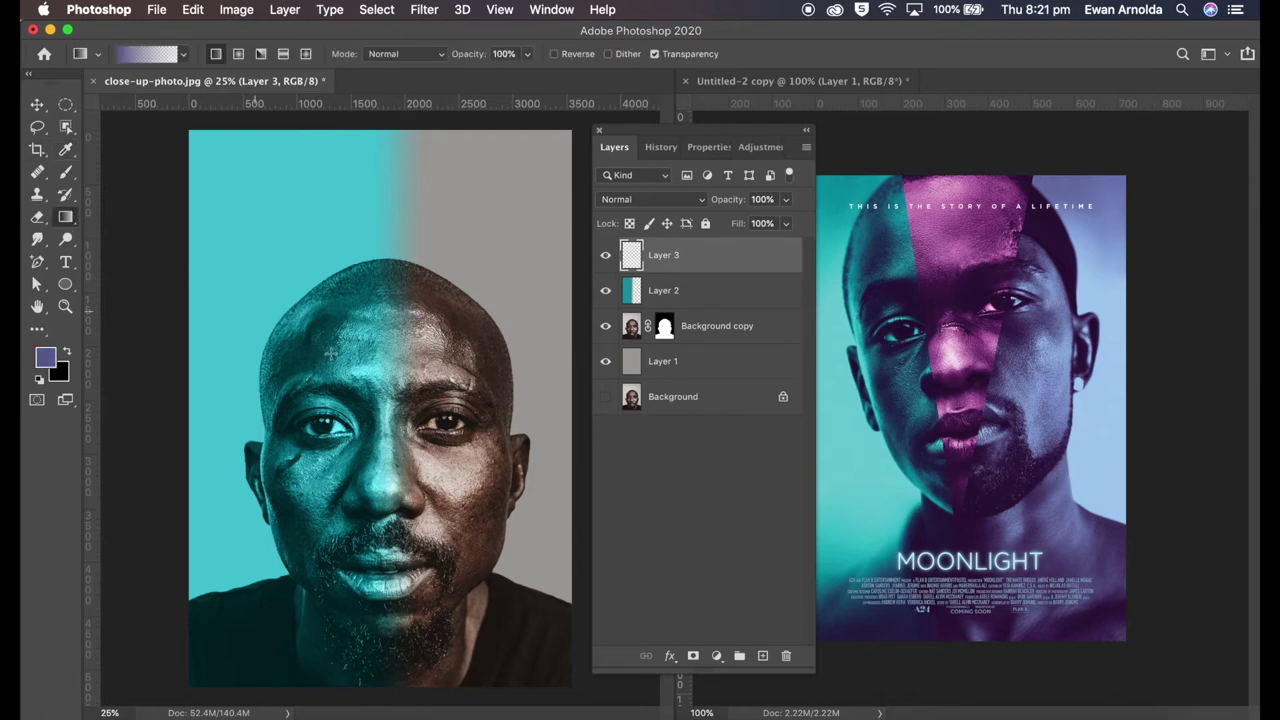
{"action": "left_click_drag", "start_coordinate": [410, 450], "coordinate": [372, 452]}
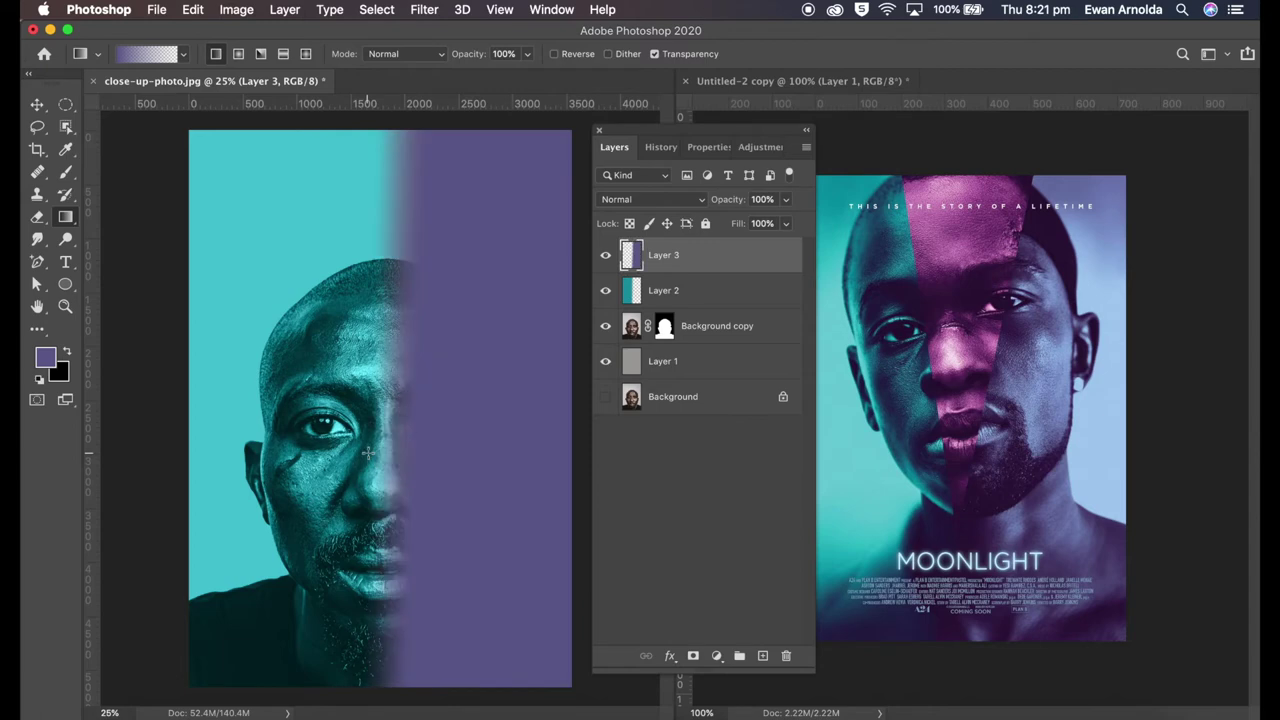
{"action": "left_click", "coordinate": [656, 200]}
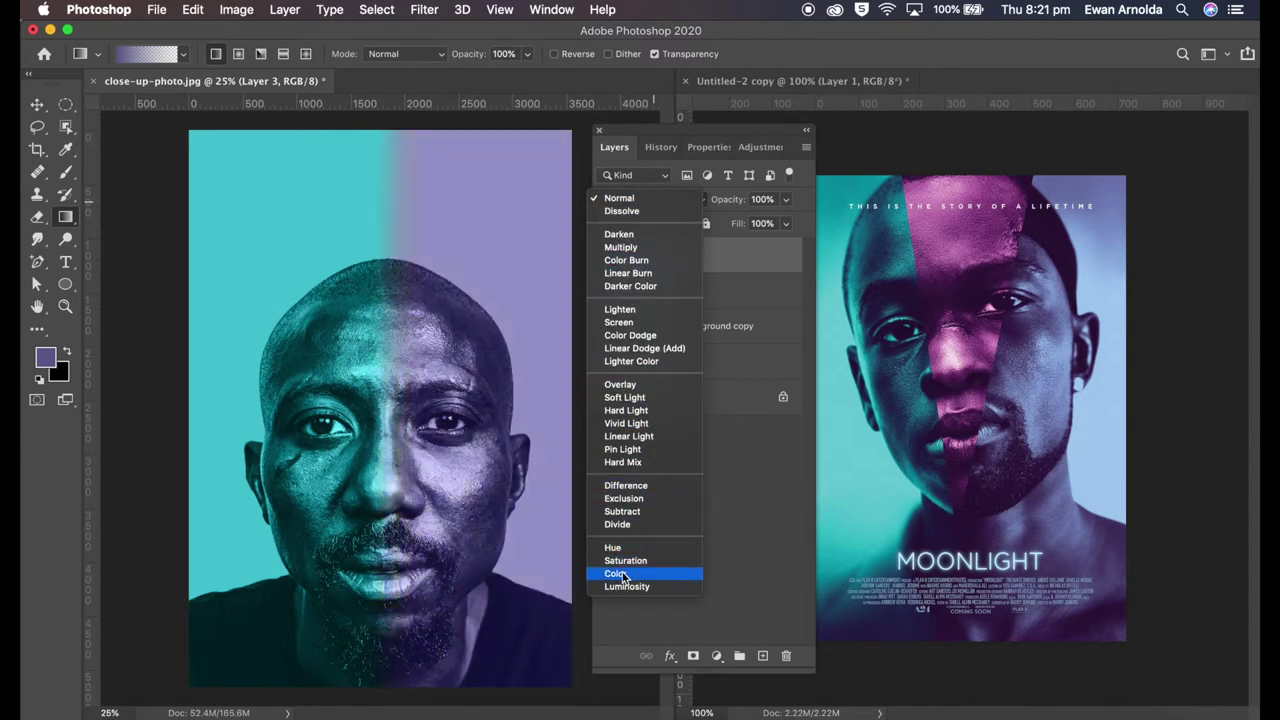
{"action": "left_click", "coordinate": [622, 575]}
{"action": "left_click_drag", "start_coordinate": [684, 134], "coordinate": [681, 131]}
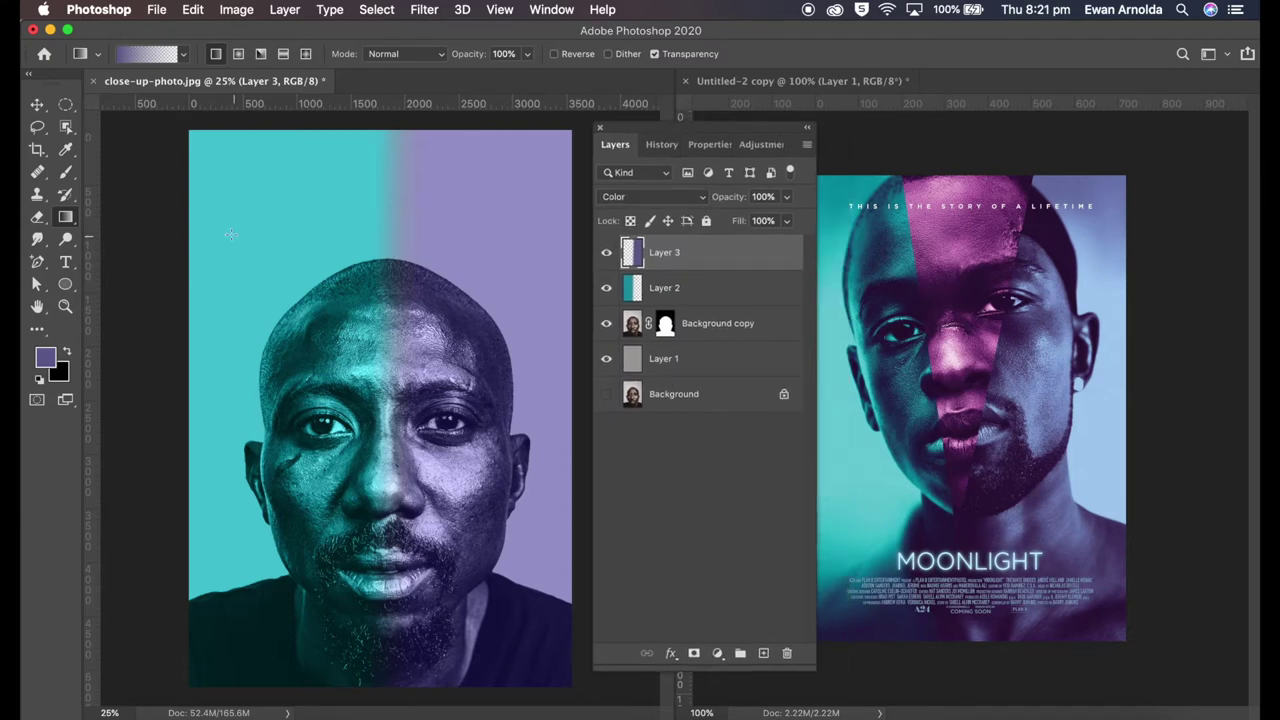
{"action": "left_click", "coordinate": [65, 149]}
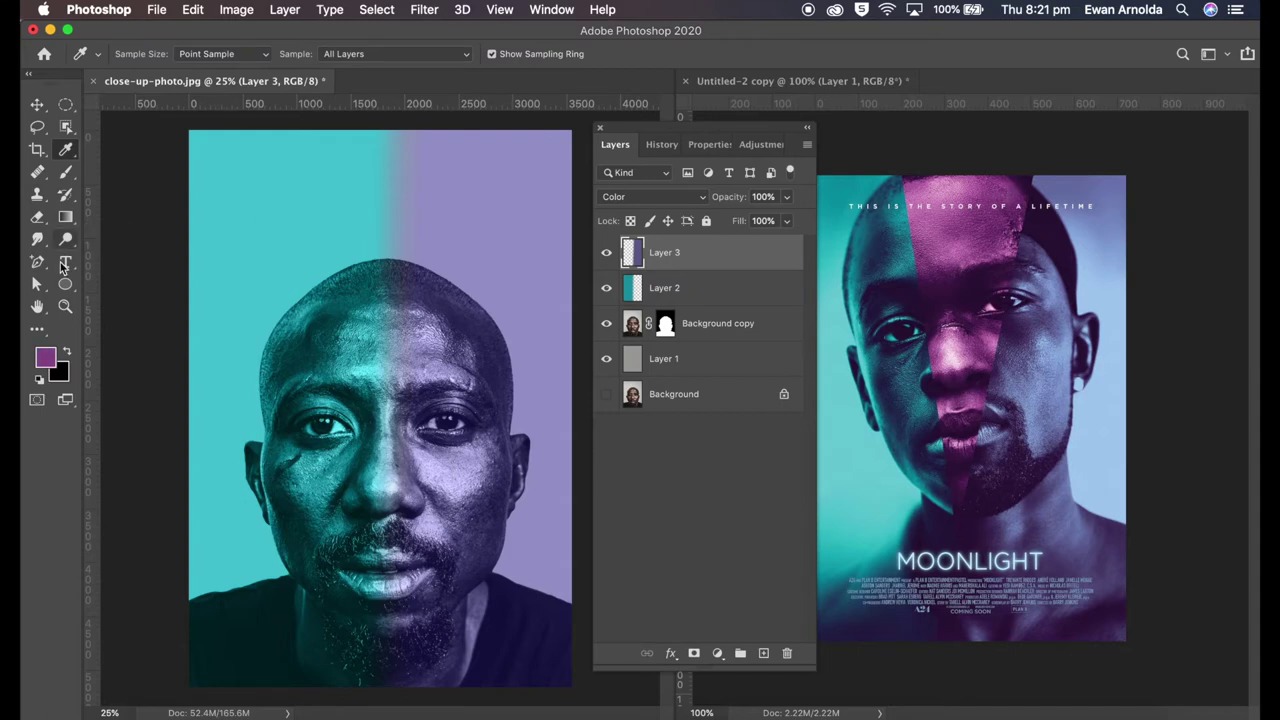
Draw a triangle shape with the Pen tool from the crown down to the image bottom
{"action": "left_click_drag", "start_coordinate": [37, 261], "coordinate": [100, 262]}
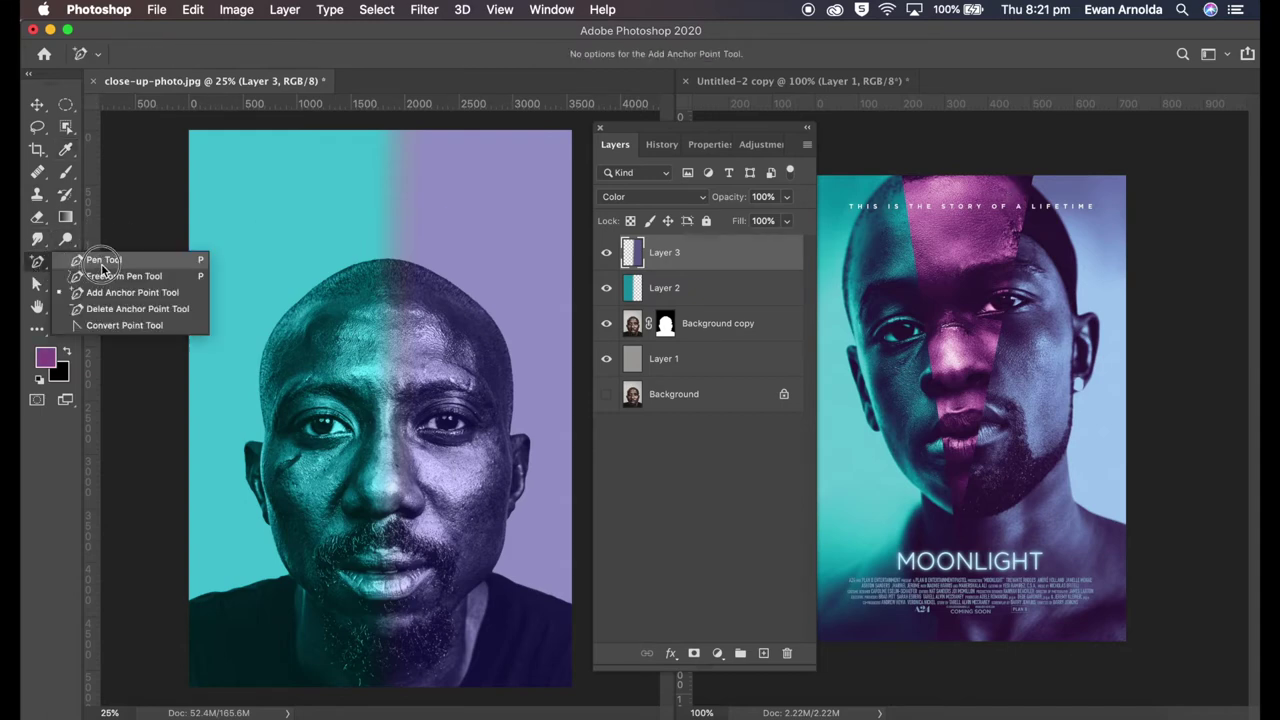
{"action": "left_click", "coordinate": [334, 280]}
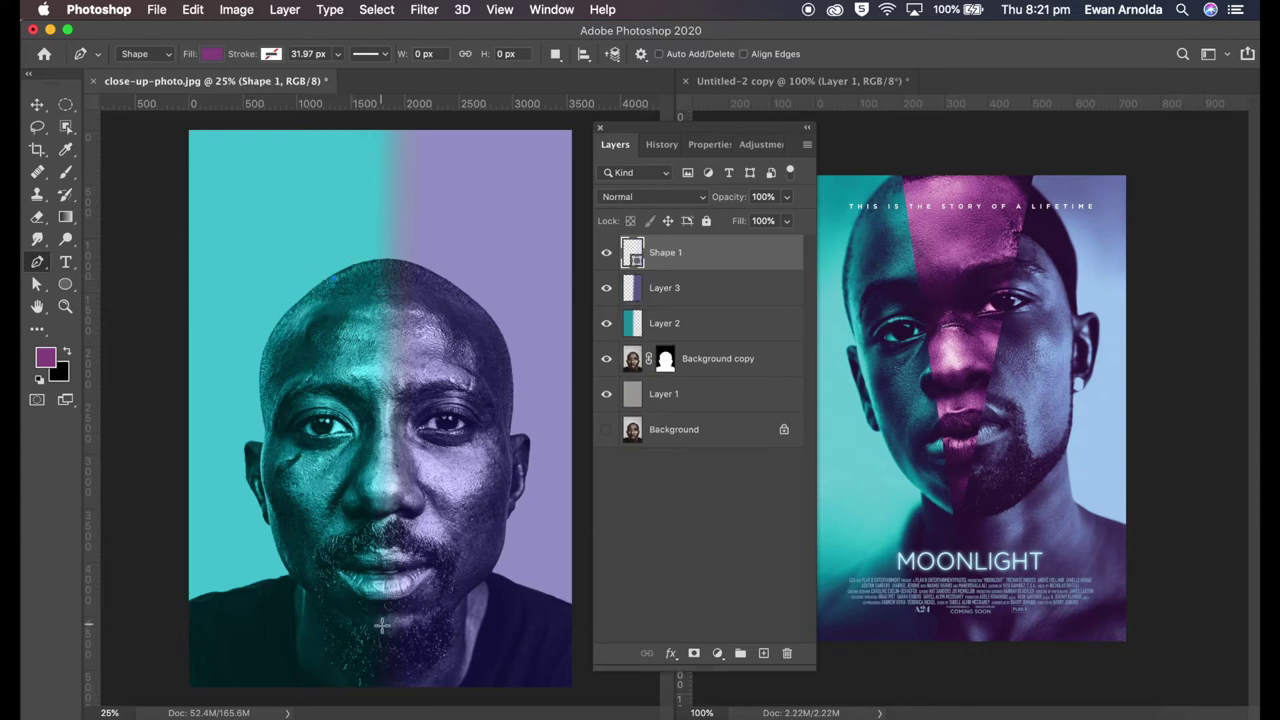
{"action": "left_click", "coordinate": [391, 683]}
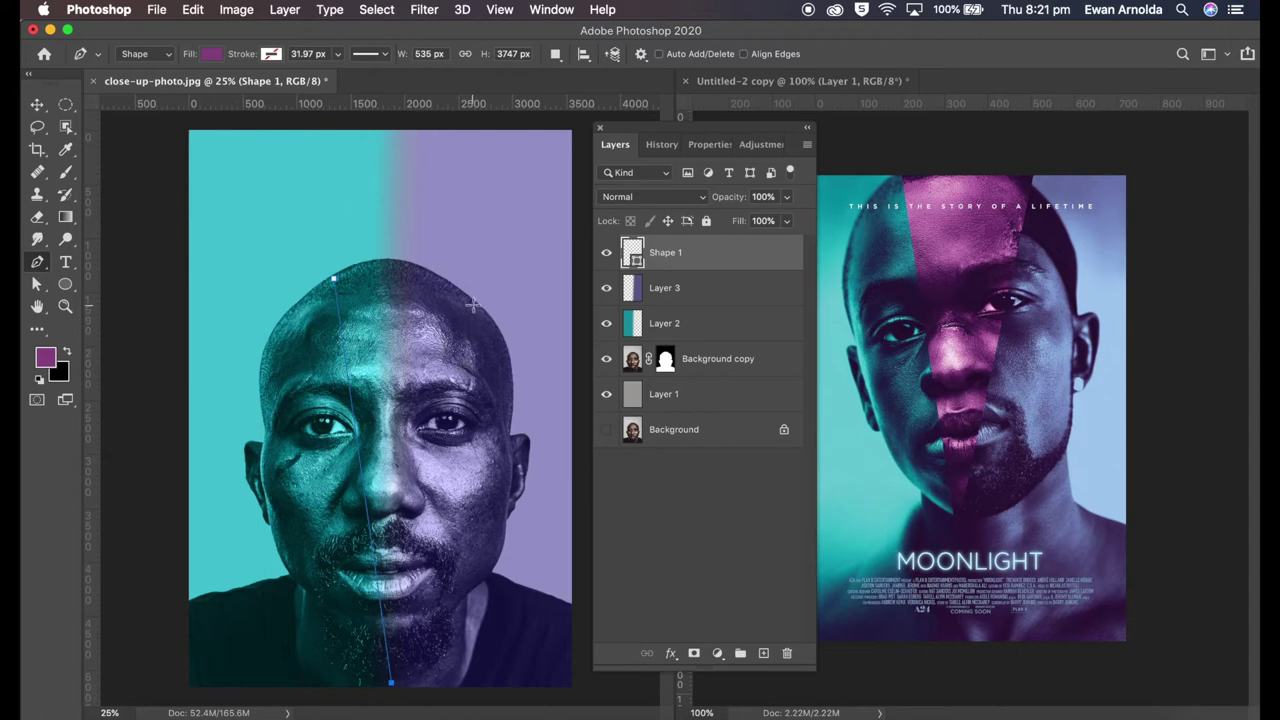
{"action": "left_click", "coordinate": [473, 303]}
{"action": "left_click", "coordinate": [334, 279]}
Curve the triangle's top edge with an added anchor point and blend it in Color mode
{"action": "right_click", "coordinate": [37, 262]}
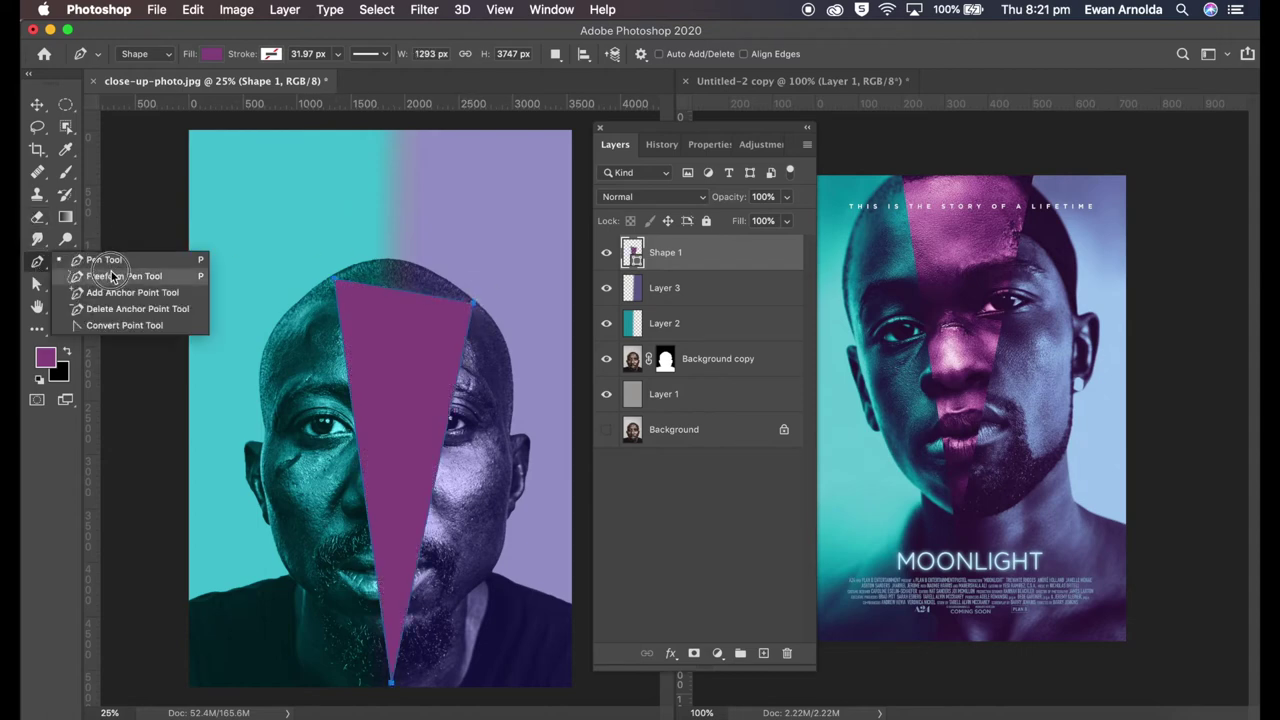
{"action": "left_click", "coordinate": [120, 295]}
{"action": "left_click_drag", "start_coordinate": [410, 292], "coordinate": [400, 262]}
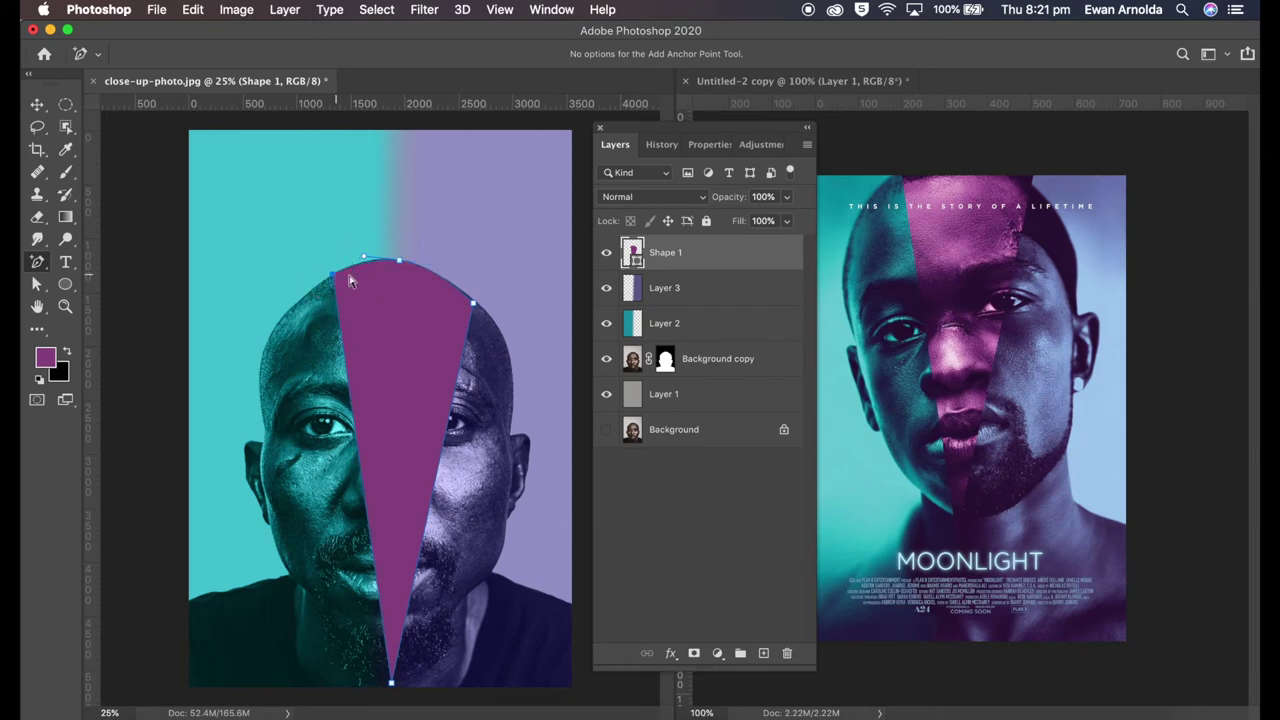
{"action": "left_click", "coordinate": [476, 308]}
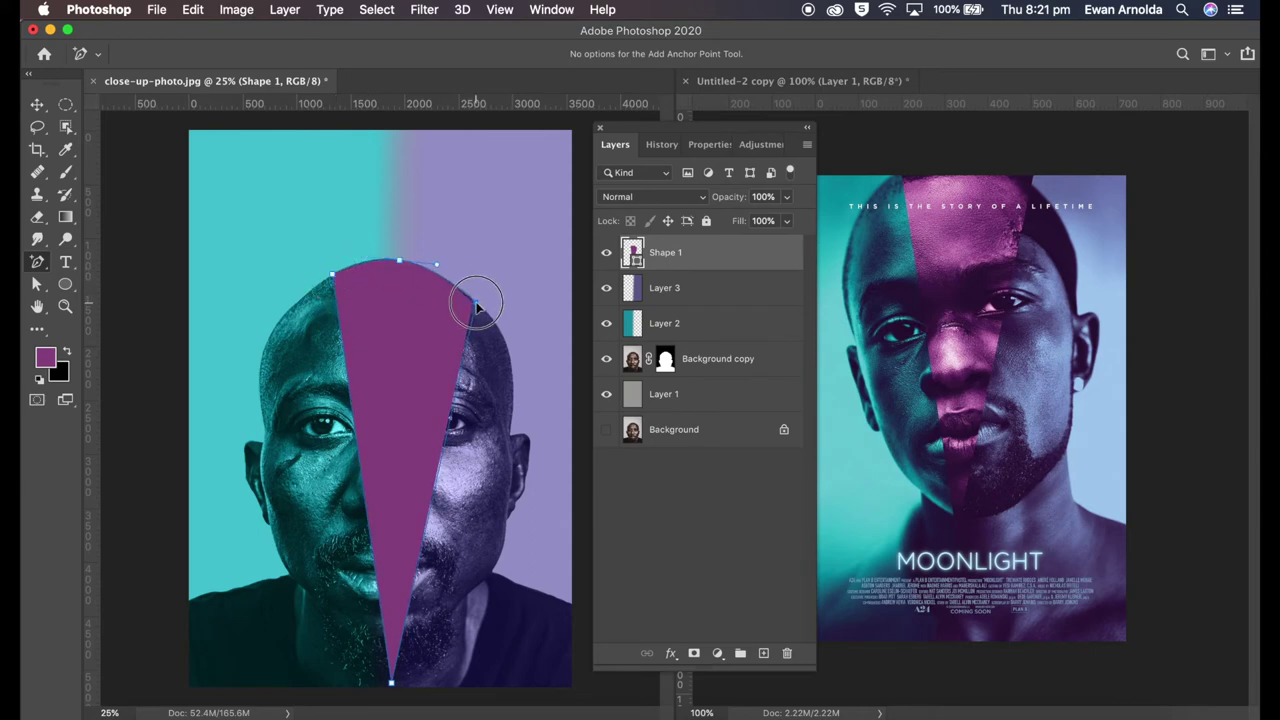
{"action": "left_click", "coordinate": [397, 262]}
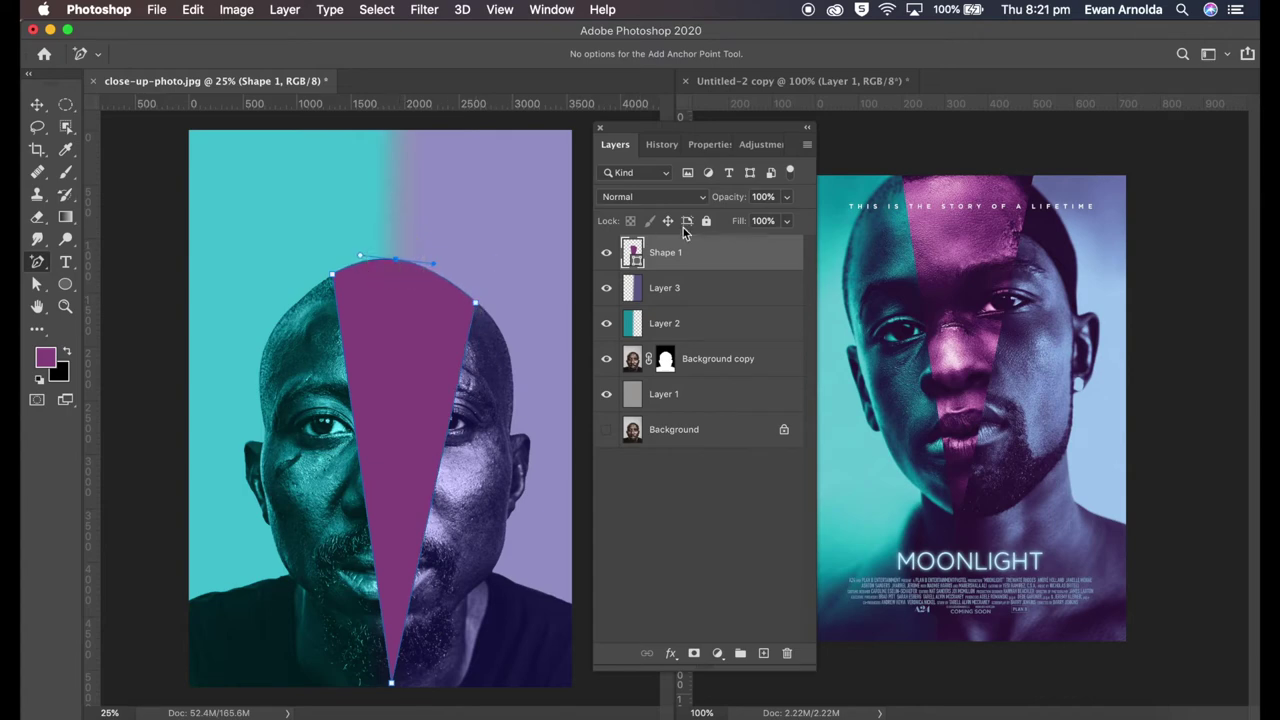
{"action": "left_click", "coordinate": [642, 200]}
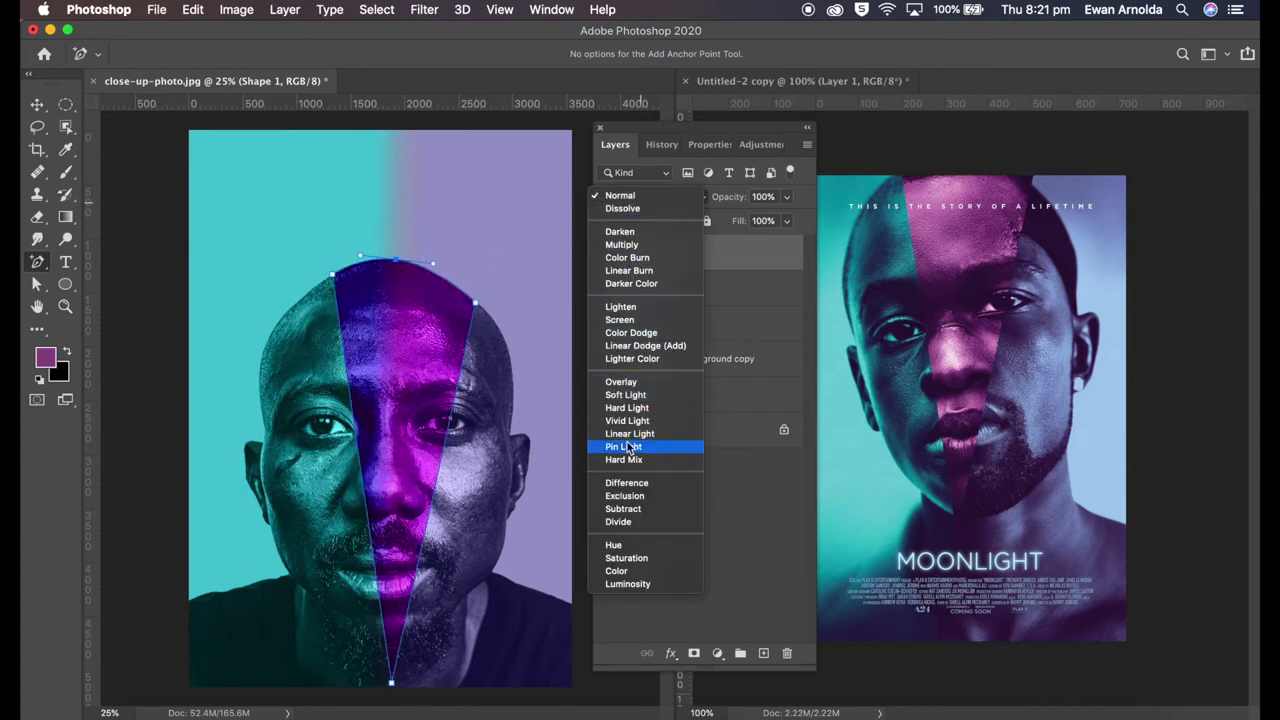
{"action": "left_click", "coordinate": [616, 572]}
{"action": "left_click", "coordinate": [687, 438]}
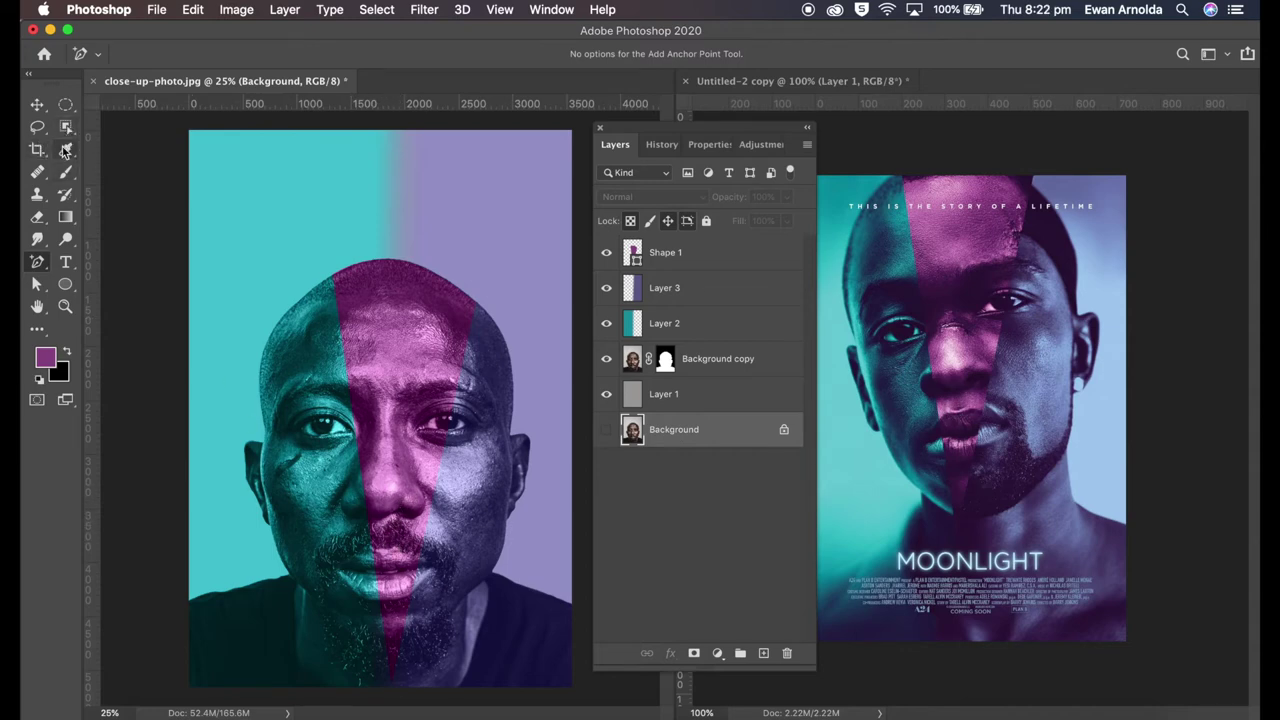
Lasso the hair left of the lip and content-aware fill it on Background copy
{"action": "left_click", "coordinate": [37, 126]}
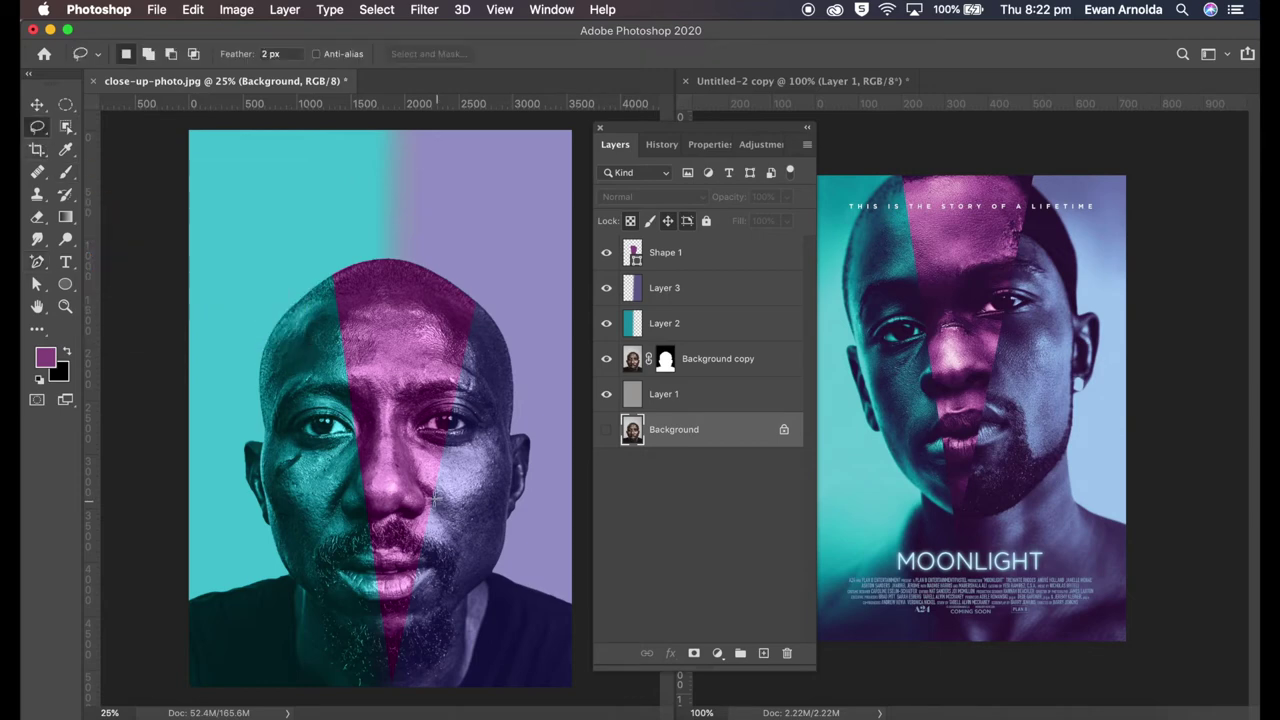
{"action": "left_click_drag", "start_coordinate": [377, 527], "coordinate": [338, 535]}
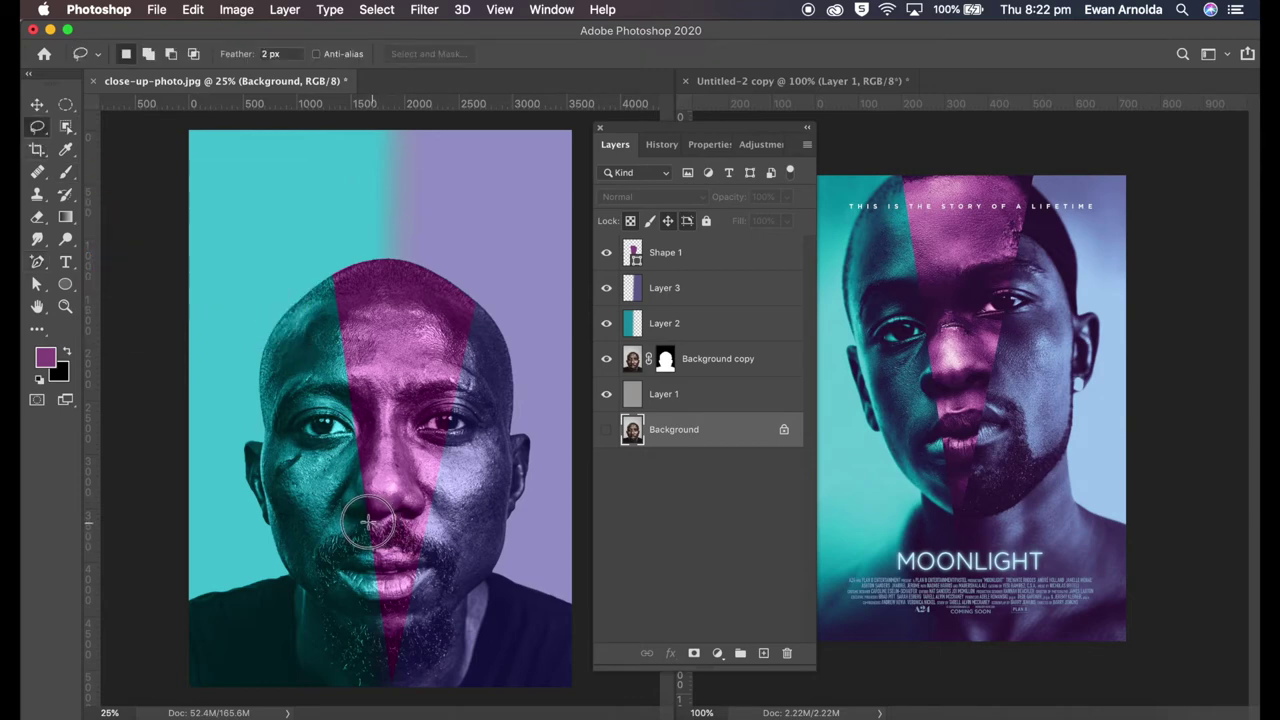
{"action": "mouse_move", "coordinate": [314, 557]}
{"action": "left_mouse_down"}
{"action": "mouse_move", "coordinate": [320, 586]}
{"action": "mouse_move", "coordinate": [337, 577]}
{"action": "left_mouse_up"}
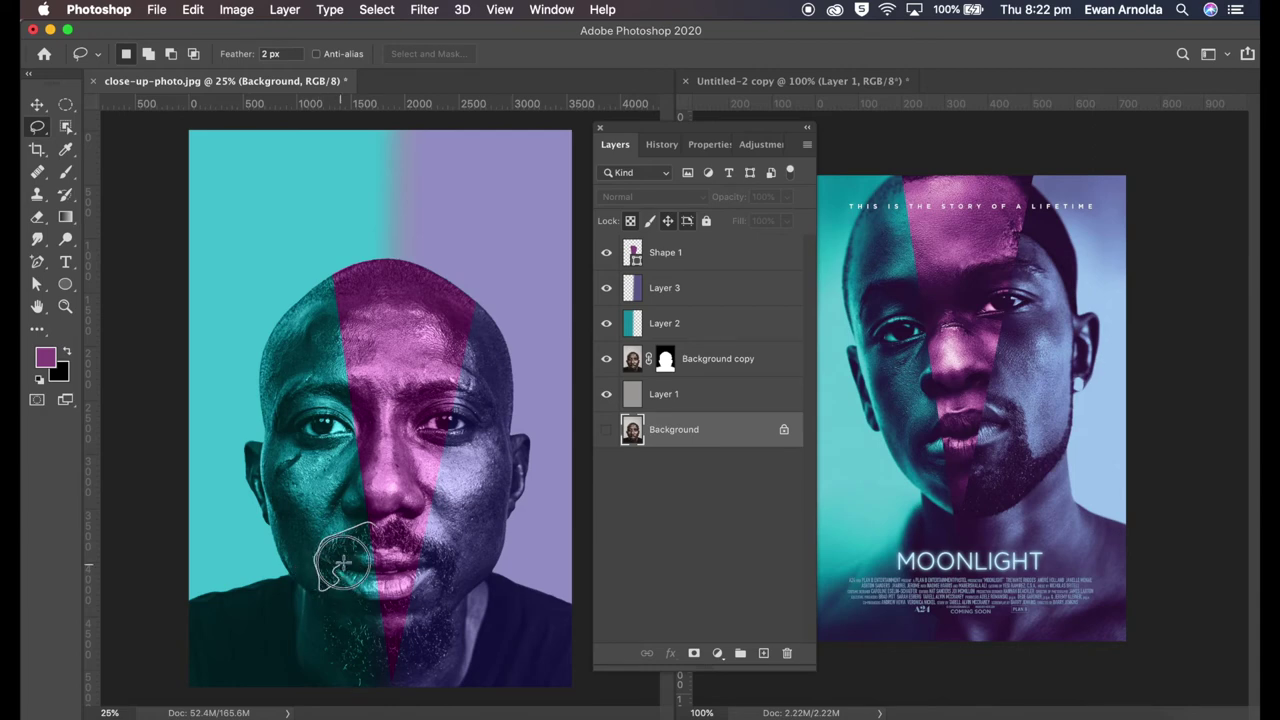
{"action": "left_click_drag", "start_coordinate": [372, 550], "coordinate": [380, 540]}
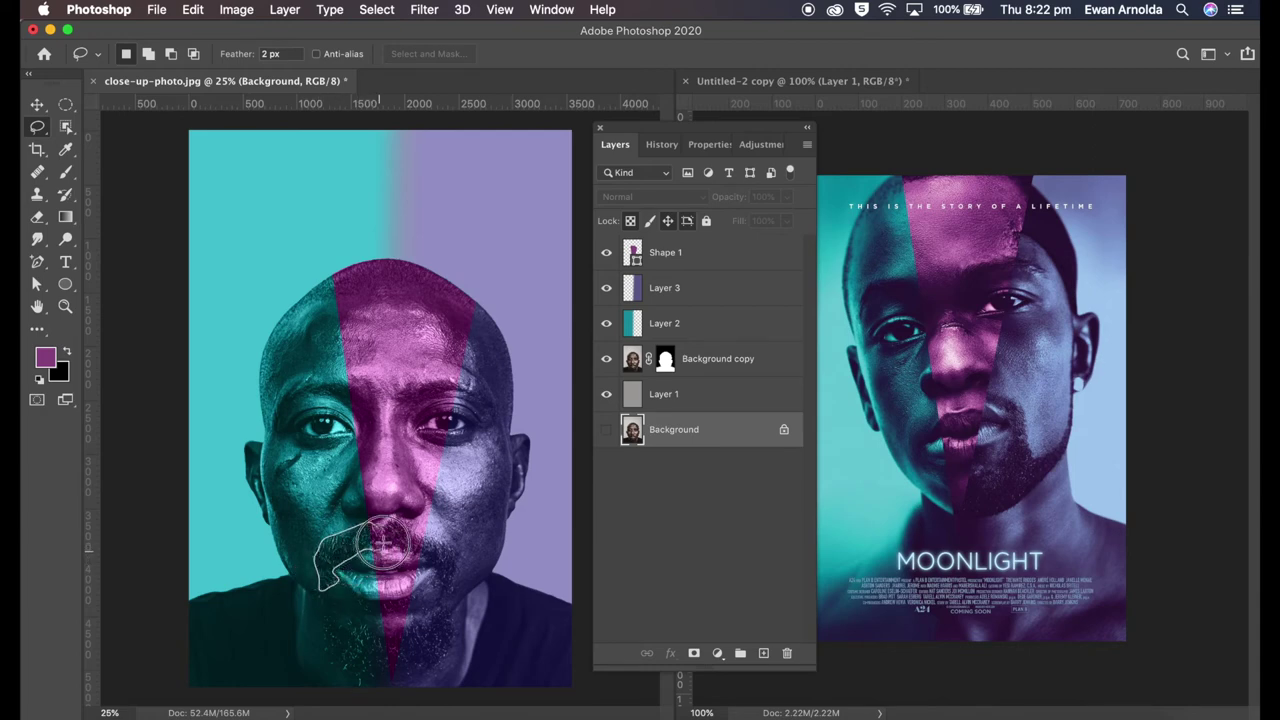
{"action": "left_click", "coordinate": [193, 10]}
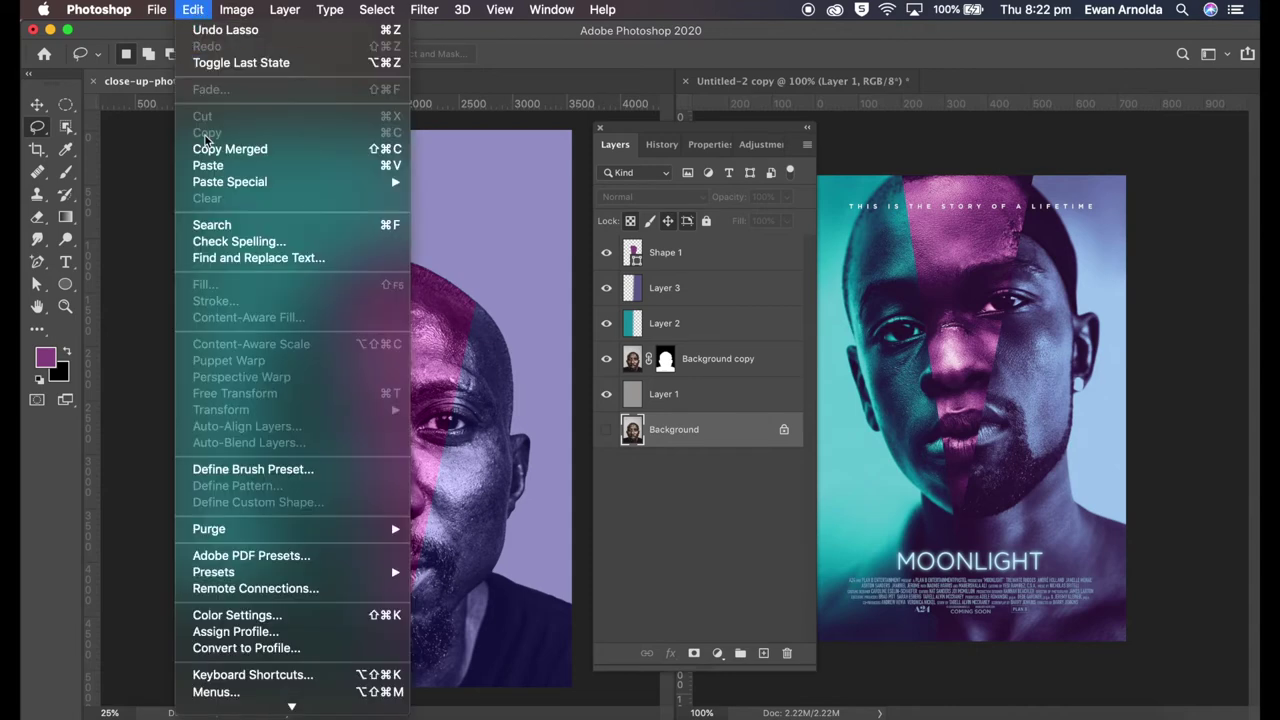
{"action": "left_click", "coordinate": [659, 398]}
{"action": "left_click", "coordinate": [640, 362]}
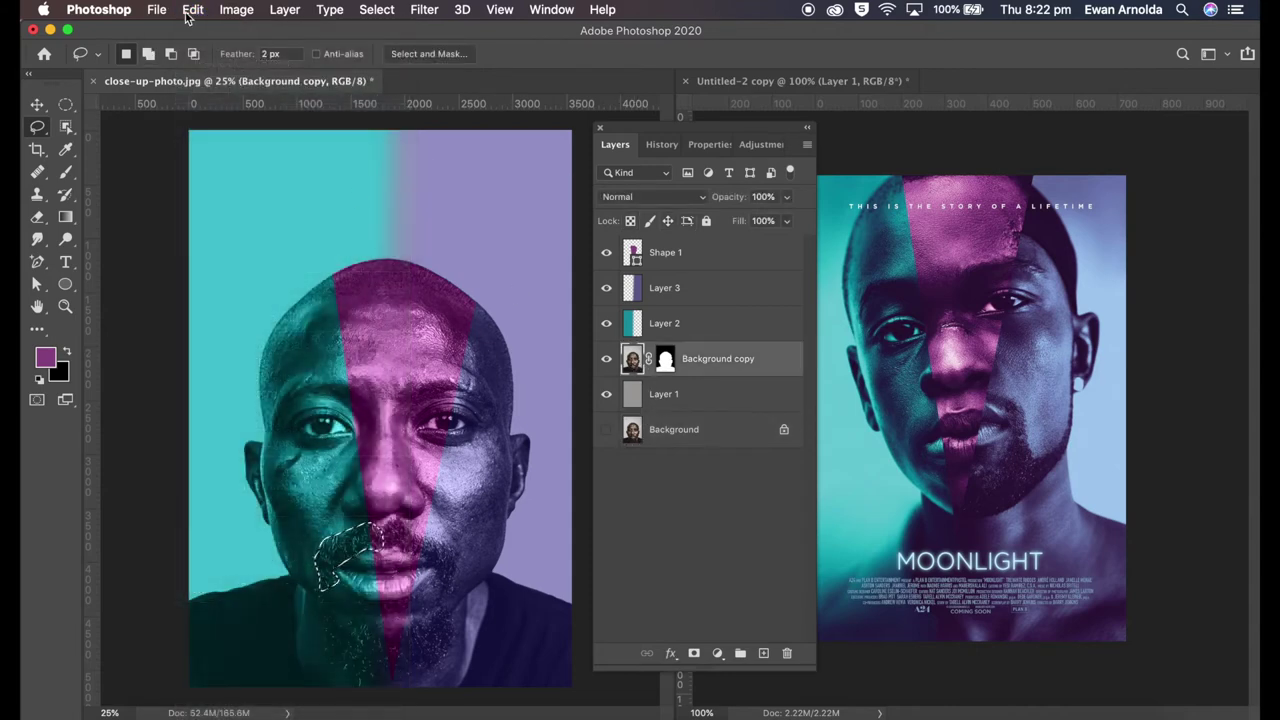
{"action": "left_click", "coordinate": [193, 10]}
{"action": "left_click", "coordinate": [198, 285]}
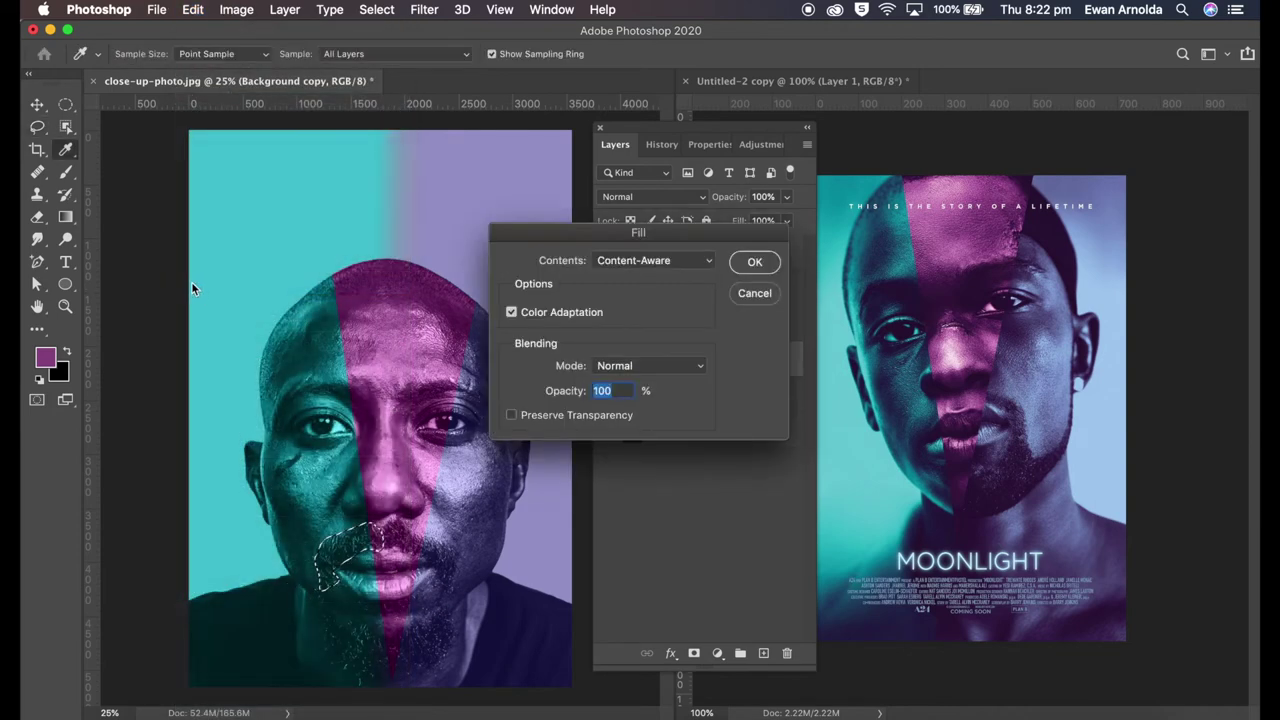
{"action": "left_click", "coordinate": [752, 262]}
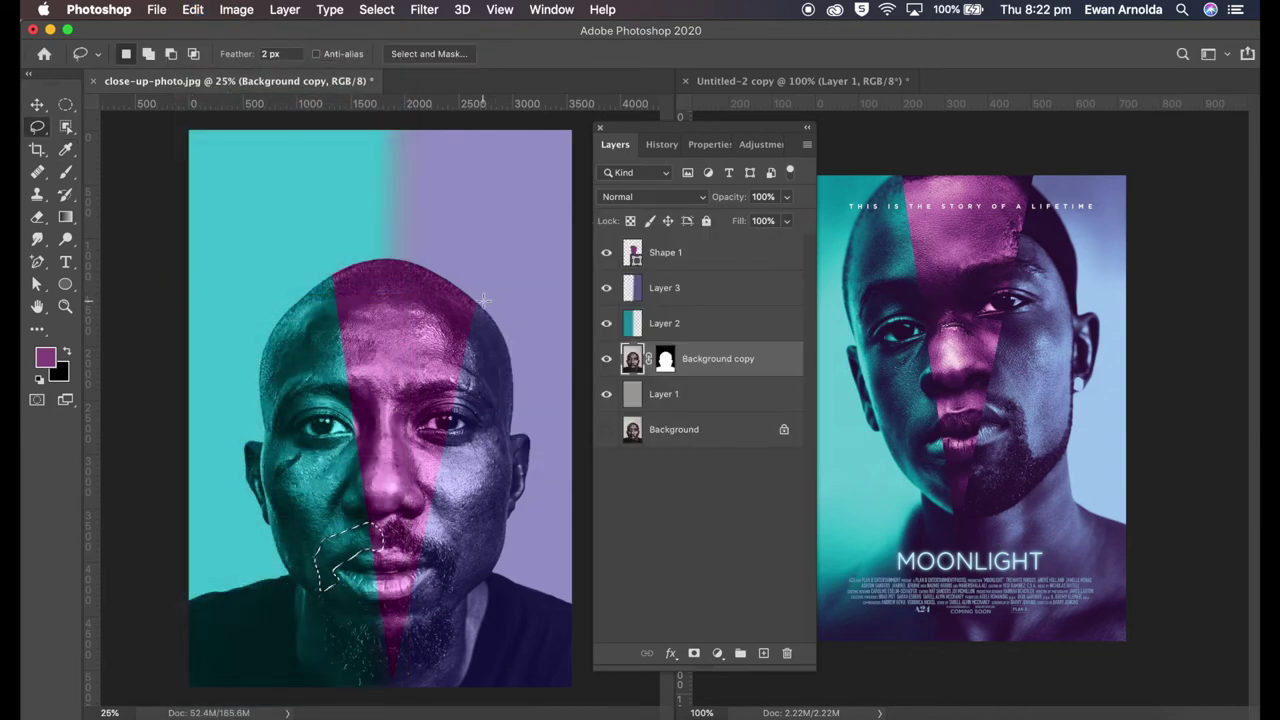
{"action": "key", "text": "super+d"}
Heal the spots beside the mouth and on the left cheek, and the beard patch on the chin
{"action": "left_click", "coordinate": [38, 172]}
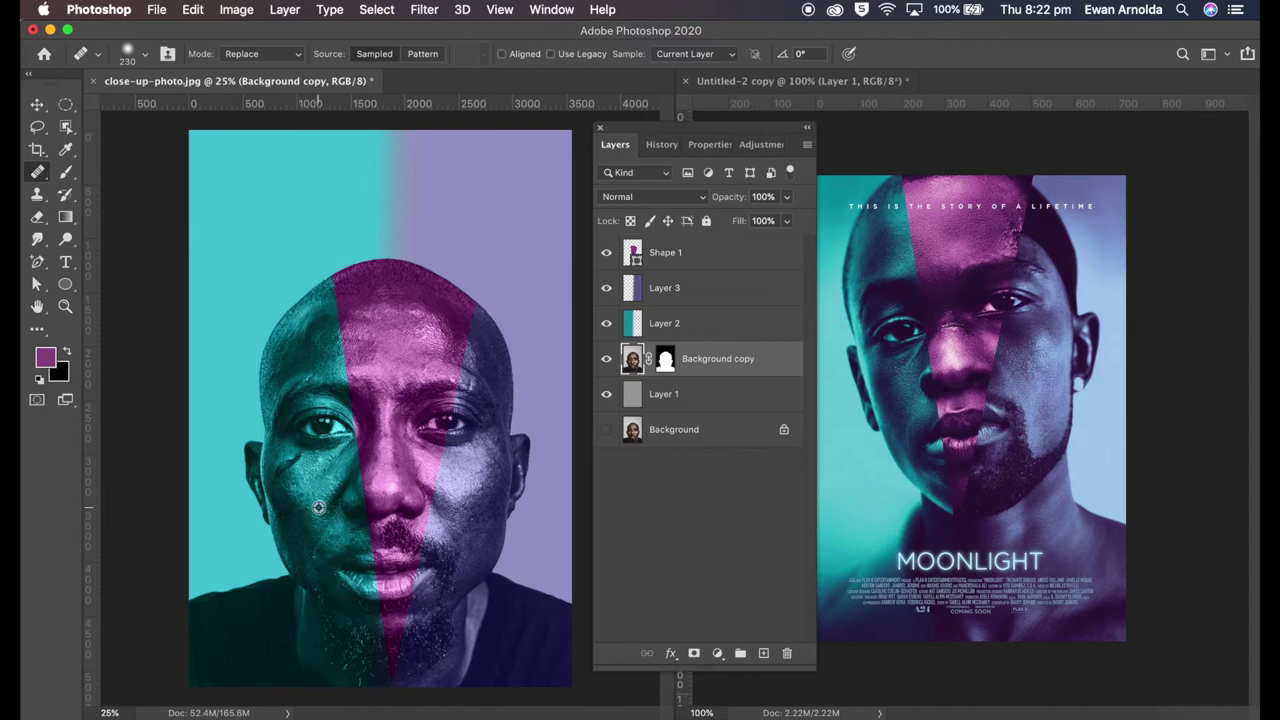
{"action": "left_click", "coordinate": [325, 540]}
{"action": "left_click", "coordinate": [293, 529]}
{"action": "left_click", "coordinate": [320, 552]}
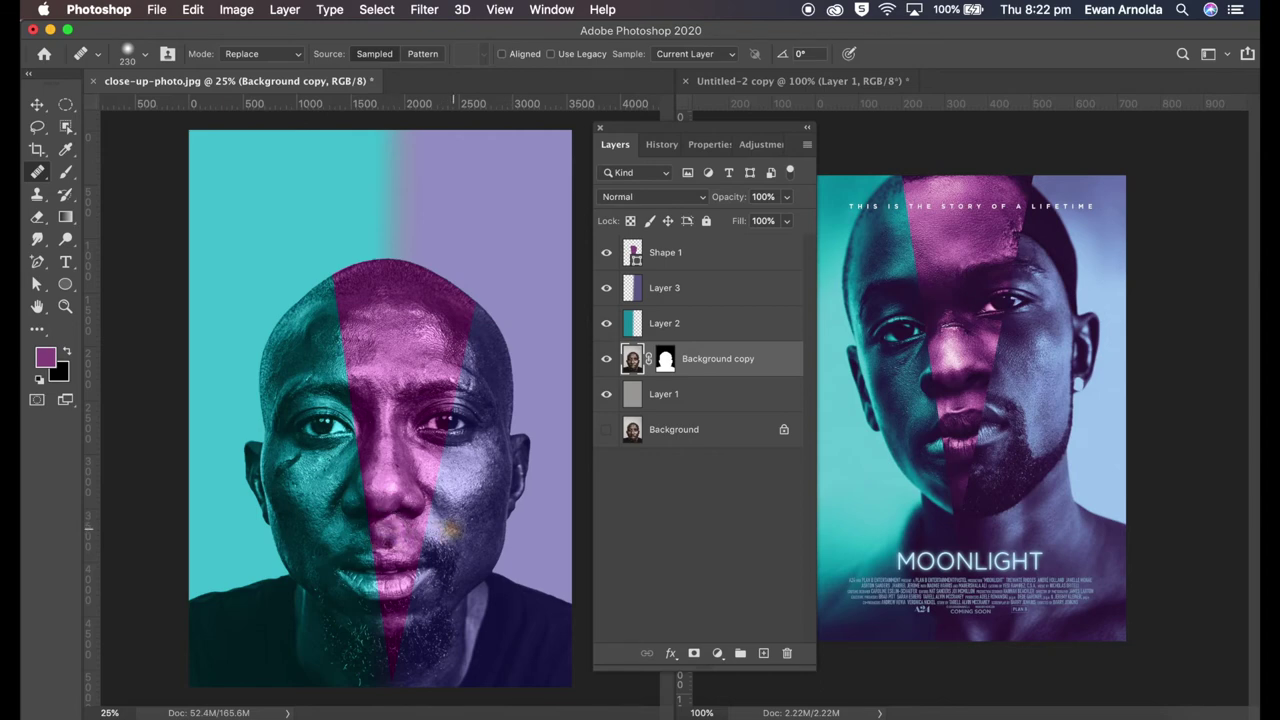
{"action": "left_click", "coordinate": [333, 535], "text": "alt"}
{"action": "left_click", "coordinate": [391, 540]}
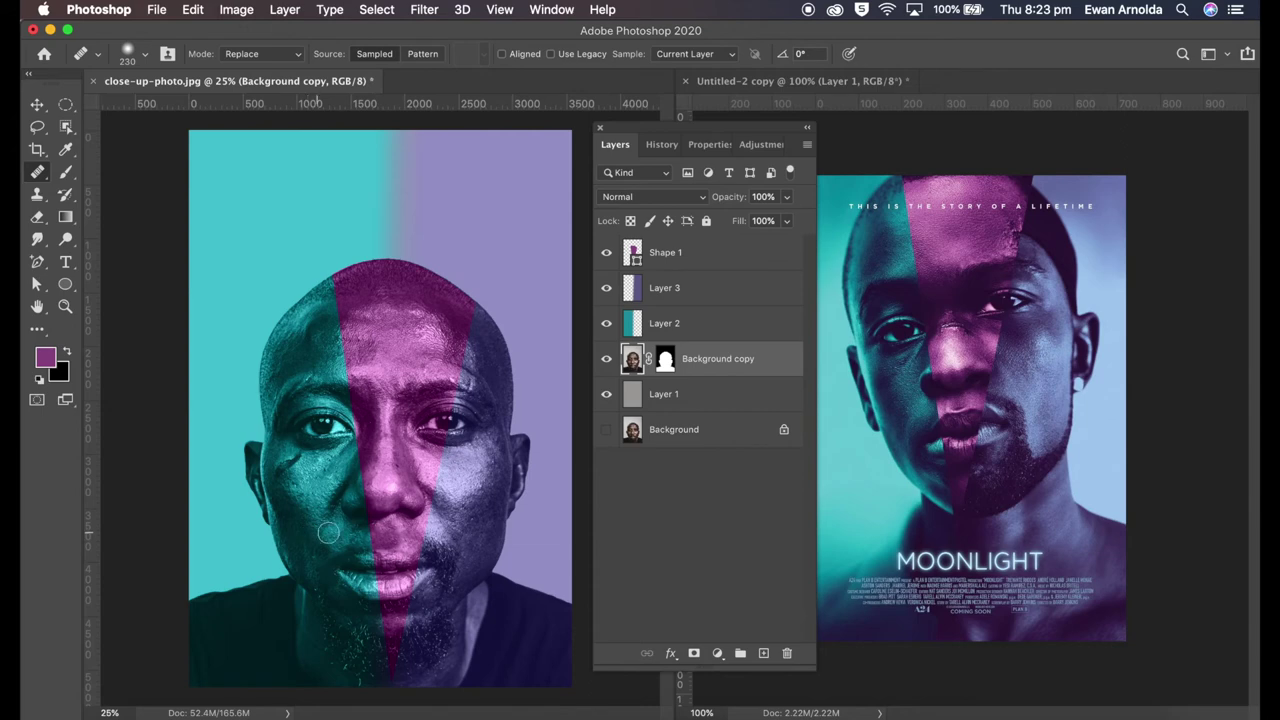
{"action": "left_click", "coordinate": [453, 525], "text": "alt"}
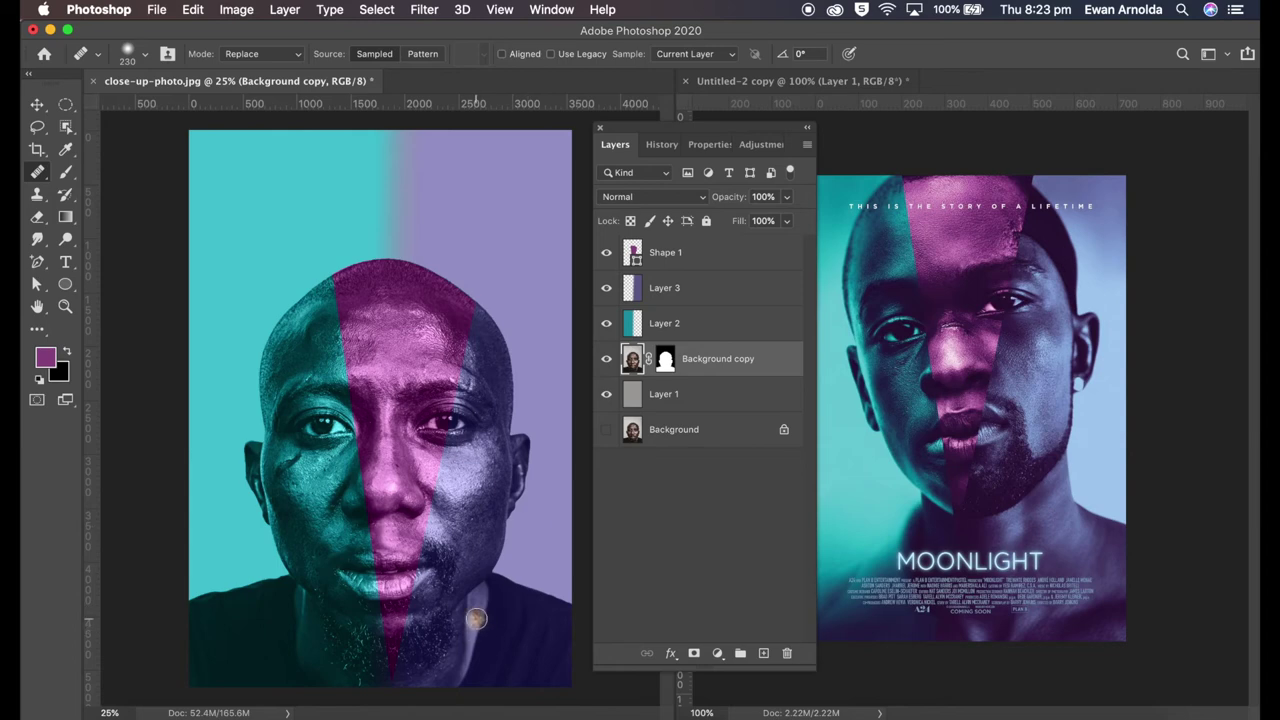
{"action": "left_click", "coordinate": [37, 126]}
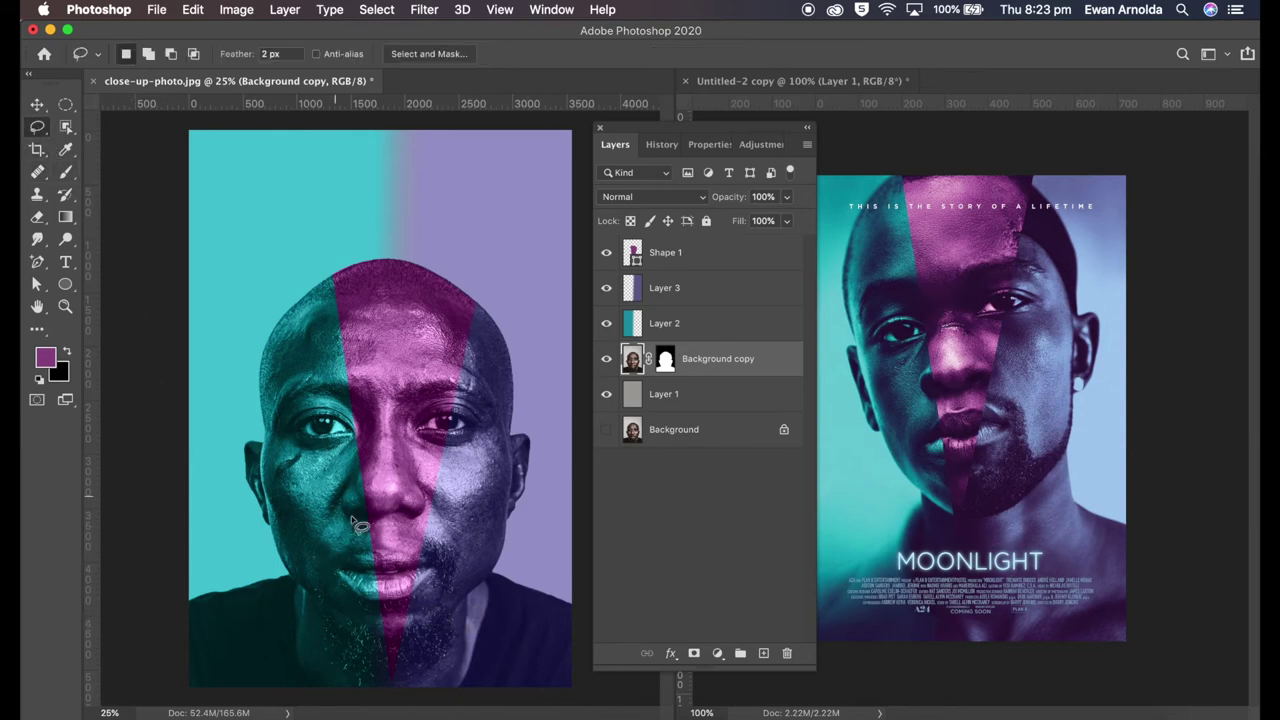
Lasso the beard along the left jaw, content-aware fill it, and deselect
{"action": "mouse_move", "coordinate": [312, 578]}
{"action": "left_mouse_down"}
{"action": "mouse_move", "coordinate": [327, 632]}
{"action": "mouse_move", "coordinate": [392, 652]}
{"action": "left_mouse_up"}
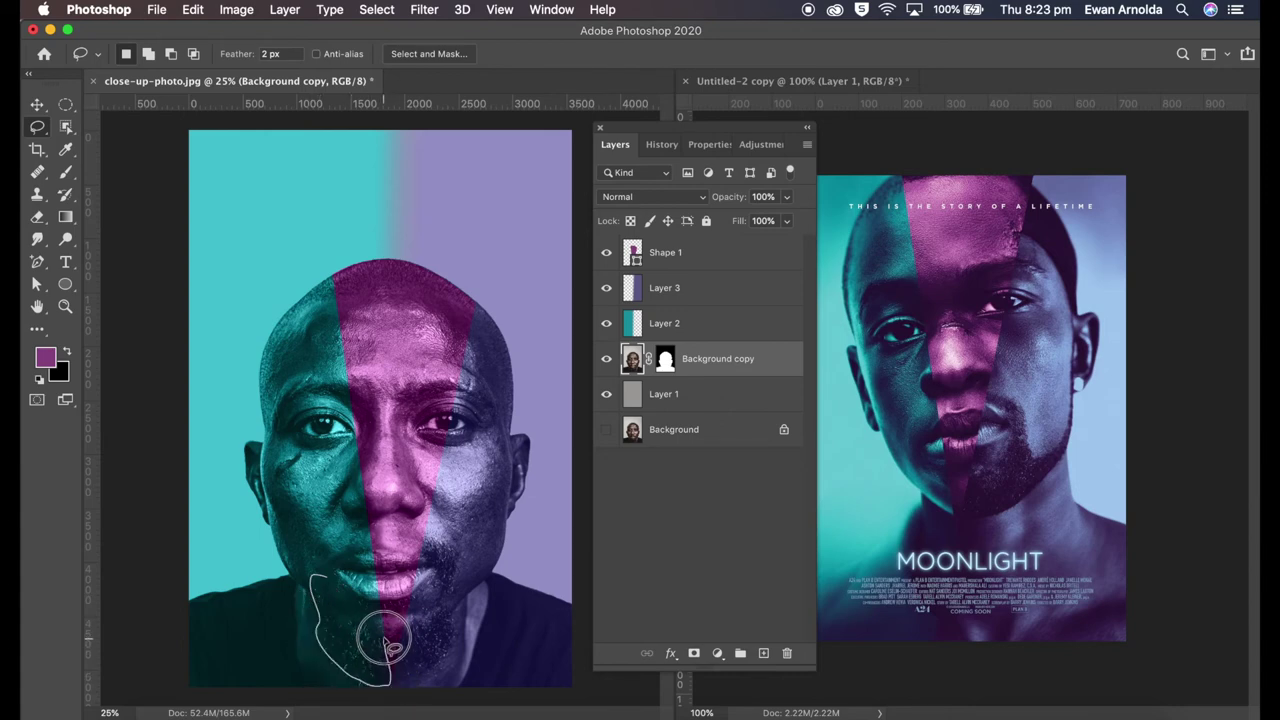
{"action": "left_click_drag", "start_coordinate": [392, 652], "coordinate": [326, 583]}
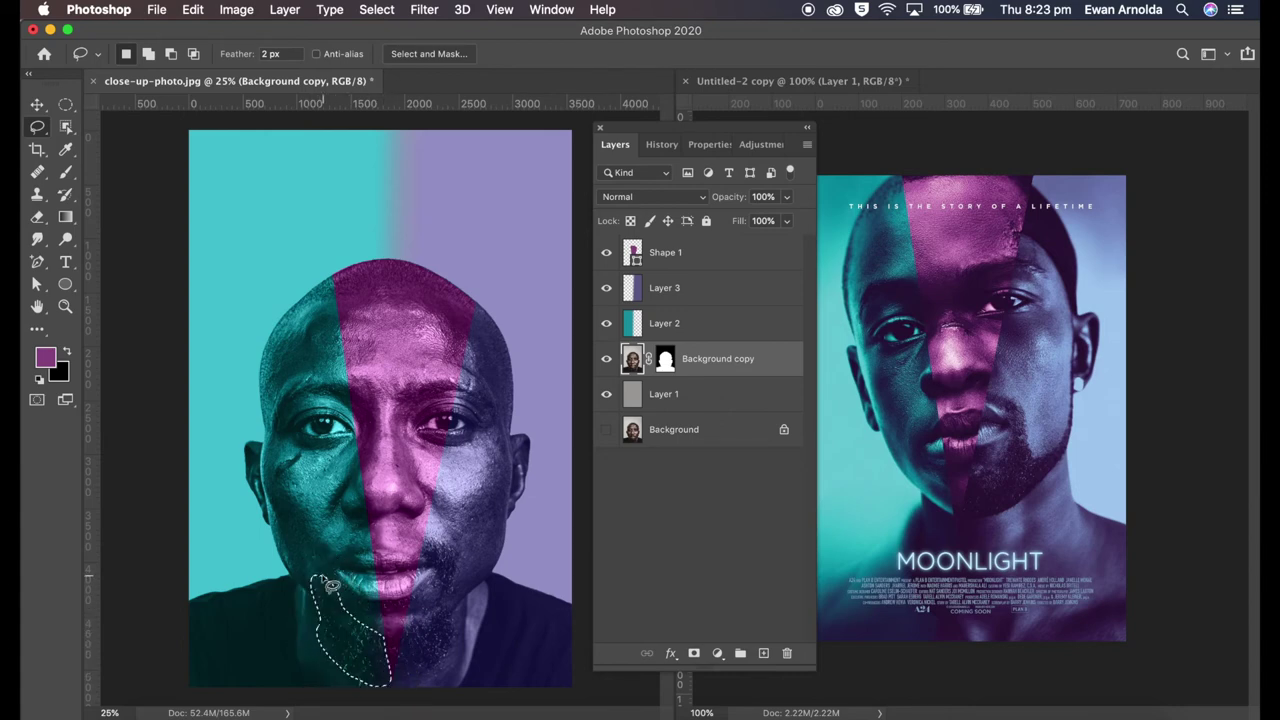
{"action": "left_click", "coordinate": [193, 9]}
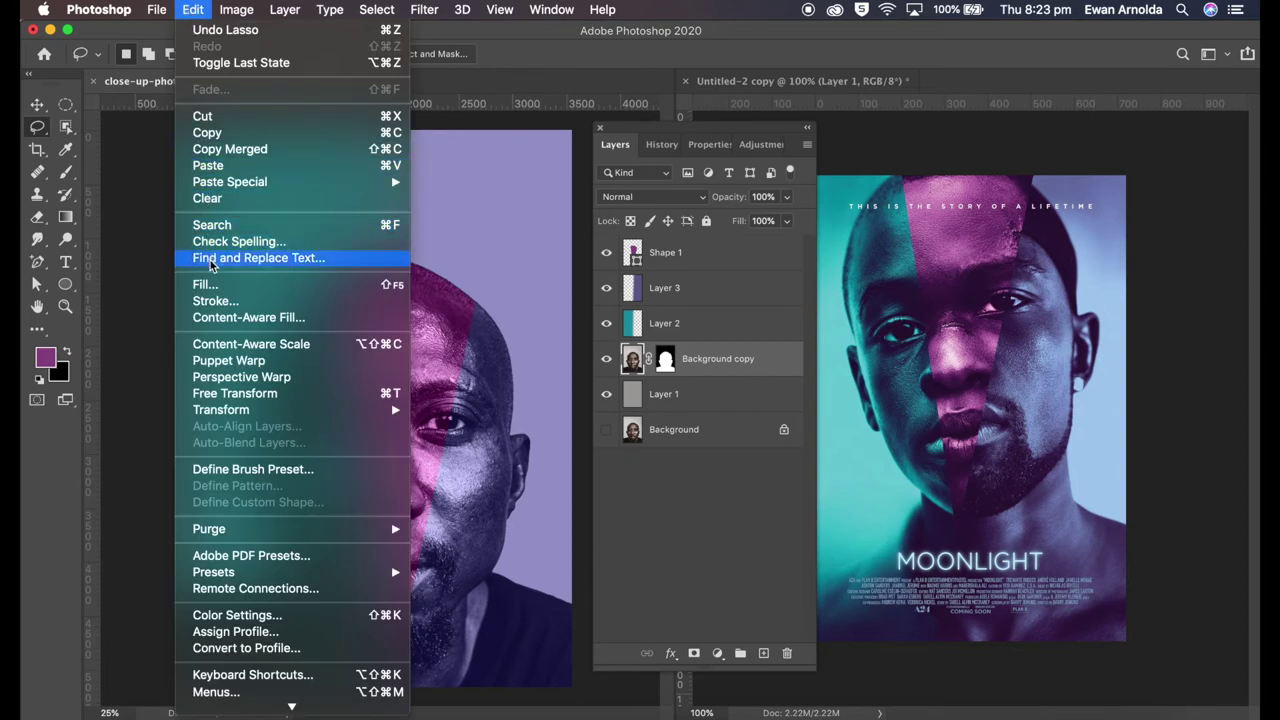
{"action": "left_click", "coordinate": [205, 284]}
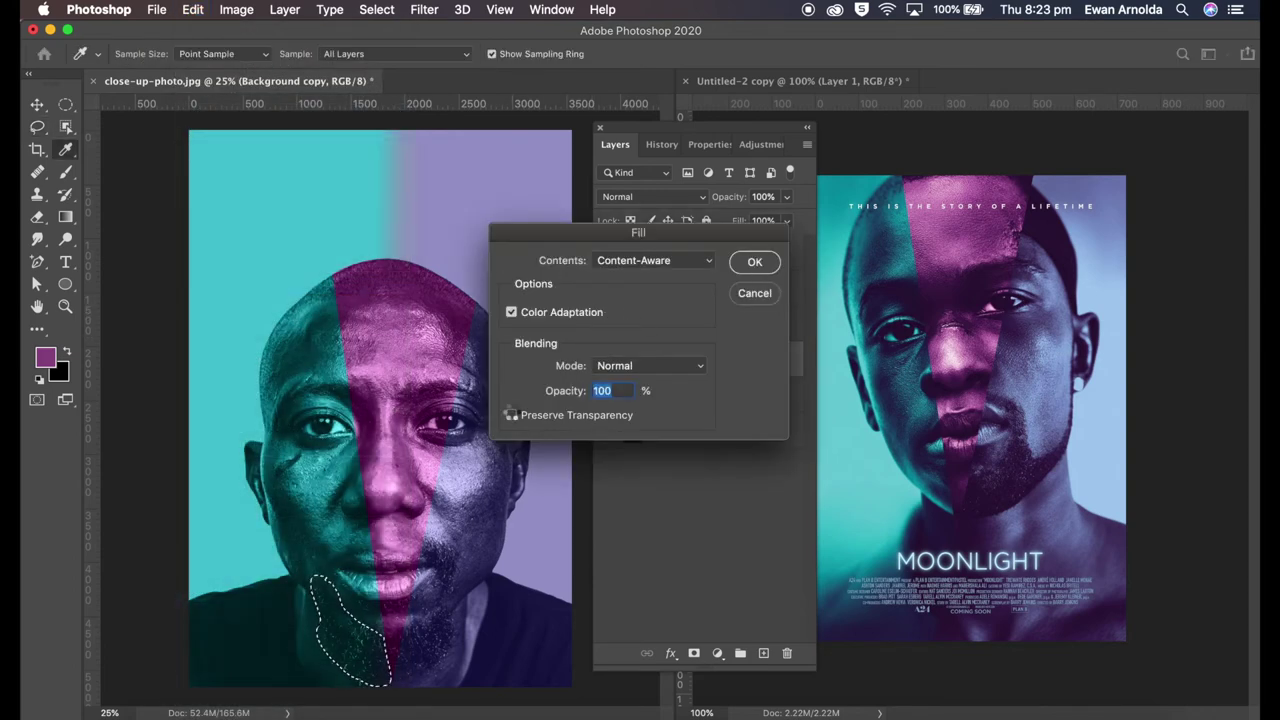
{"action": "key", "text": "Return"}
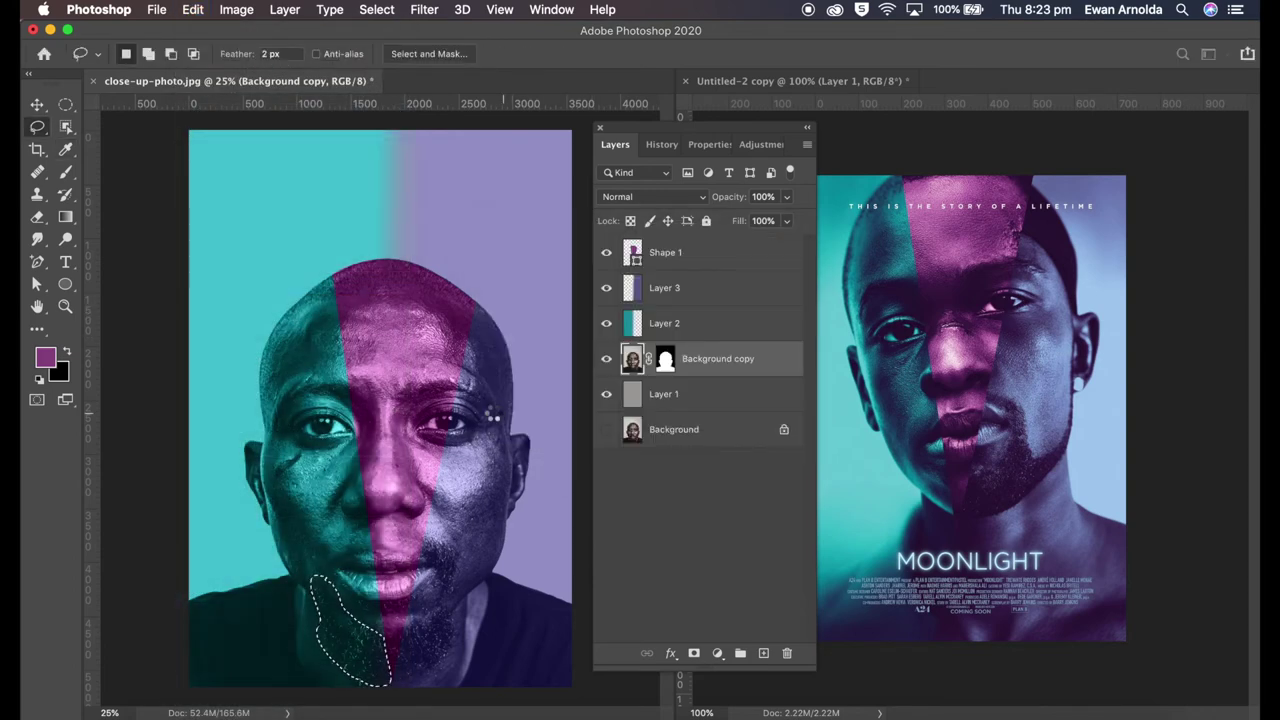
{"action": "key", "text": "ctrl+d"}
{"action": "key", "text": "ctrl+z"}
{"action": "key", "text": "ctrl+z"}
{"action": "key", "text": "ctrl+shift+z"}
{"action": "key", "text": "ctrl+shift+z"}
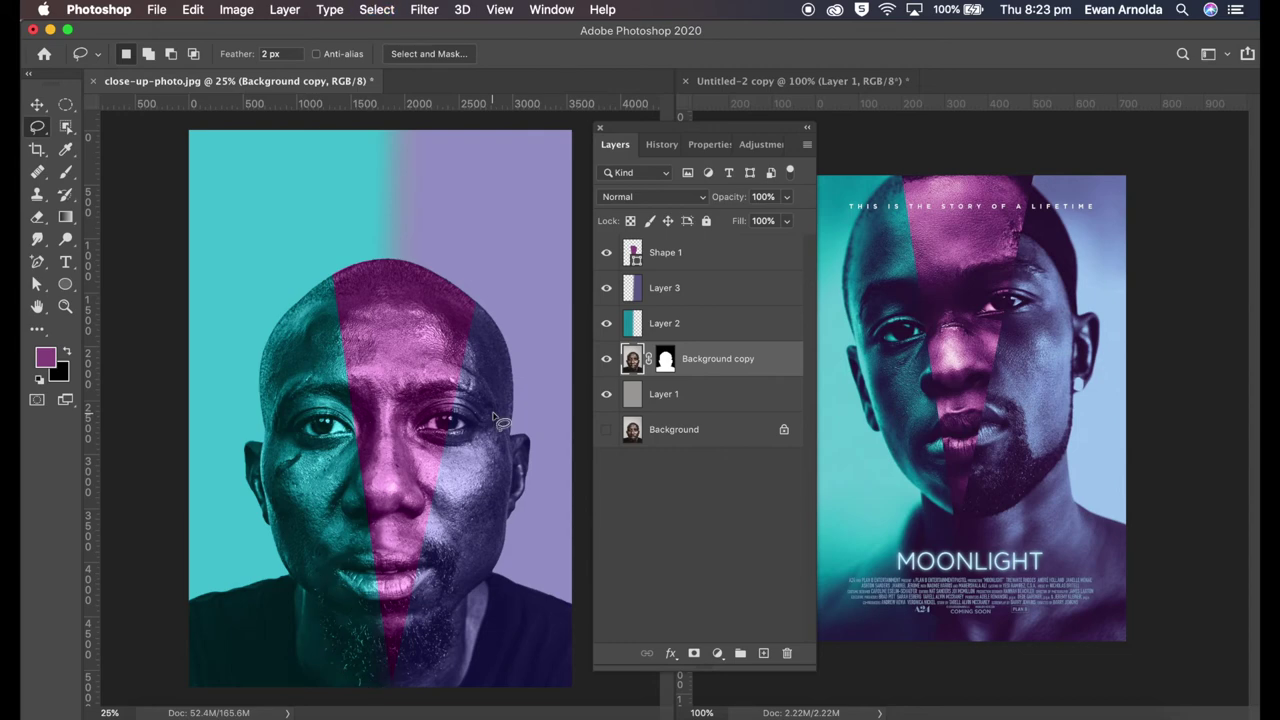
{"action": "left_click", "coordinate": [37, 171]}
Enlarge the healing brush to 350 px and heal the chin beard from nearby skin
{"action": "left_click", "coordinate": [282, 476], "text": "alt"}
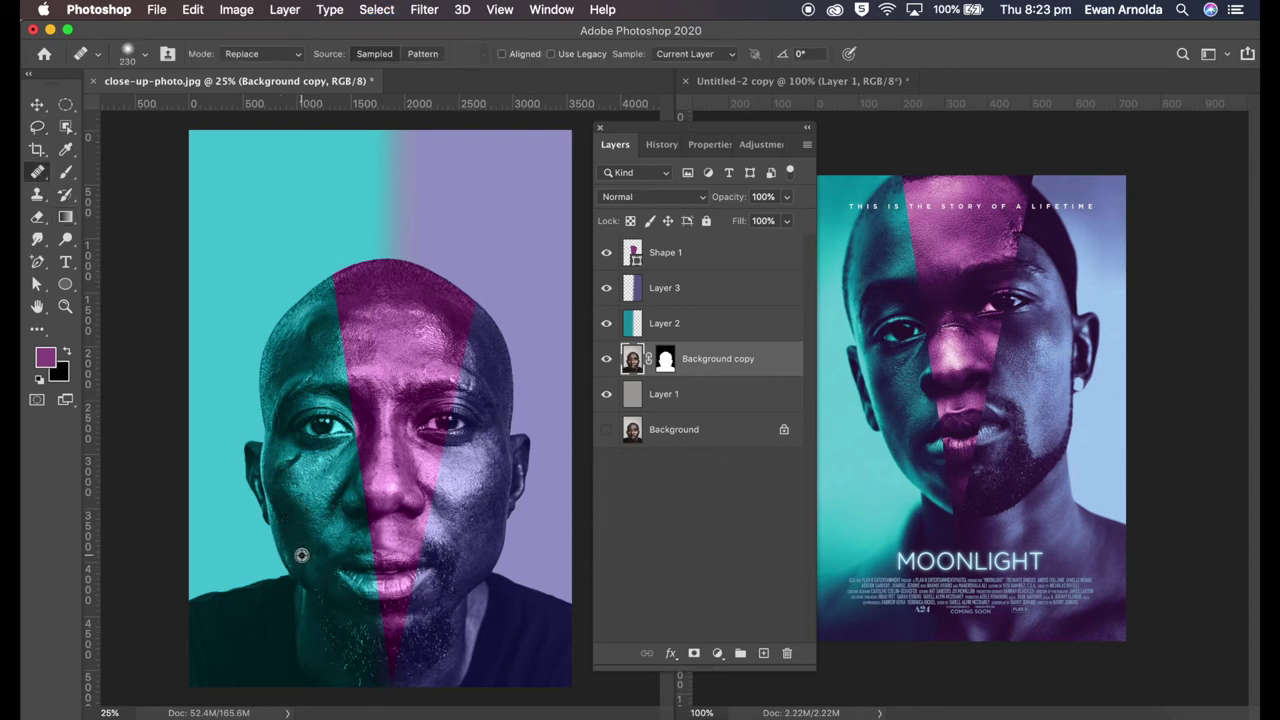
{"action": "left_click", "coordinate": [310, 567], "text": "alt"}
{"action": "key", "text": "ctrl+z"}
{"action": "left_click", "coordinate": [146, 53]}
{"action": "left_click_drag", "start_coordinate": [172, 101], "coordinate": [191, 101]}
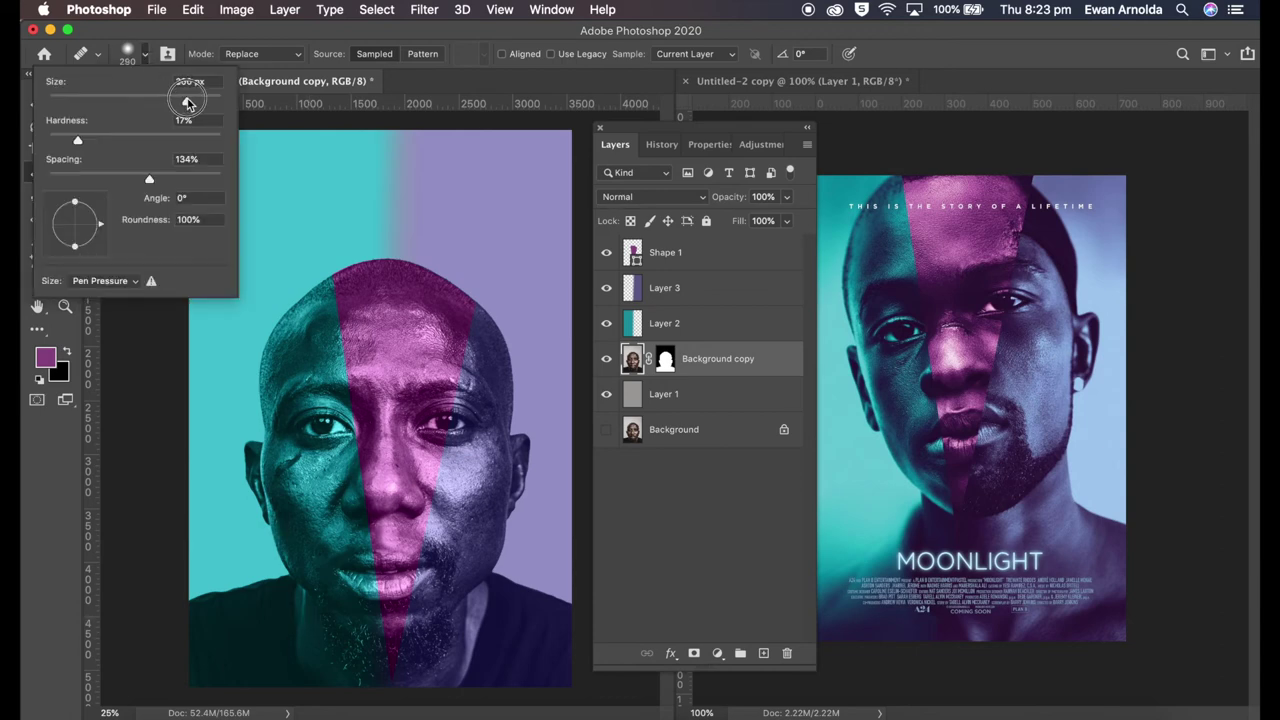
{"action": "left_click", "coordinate": [207, 43]}
{"action": "left_click", "coordinate": [312, 645], "text": "alt"}
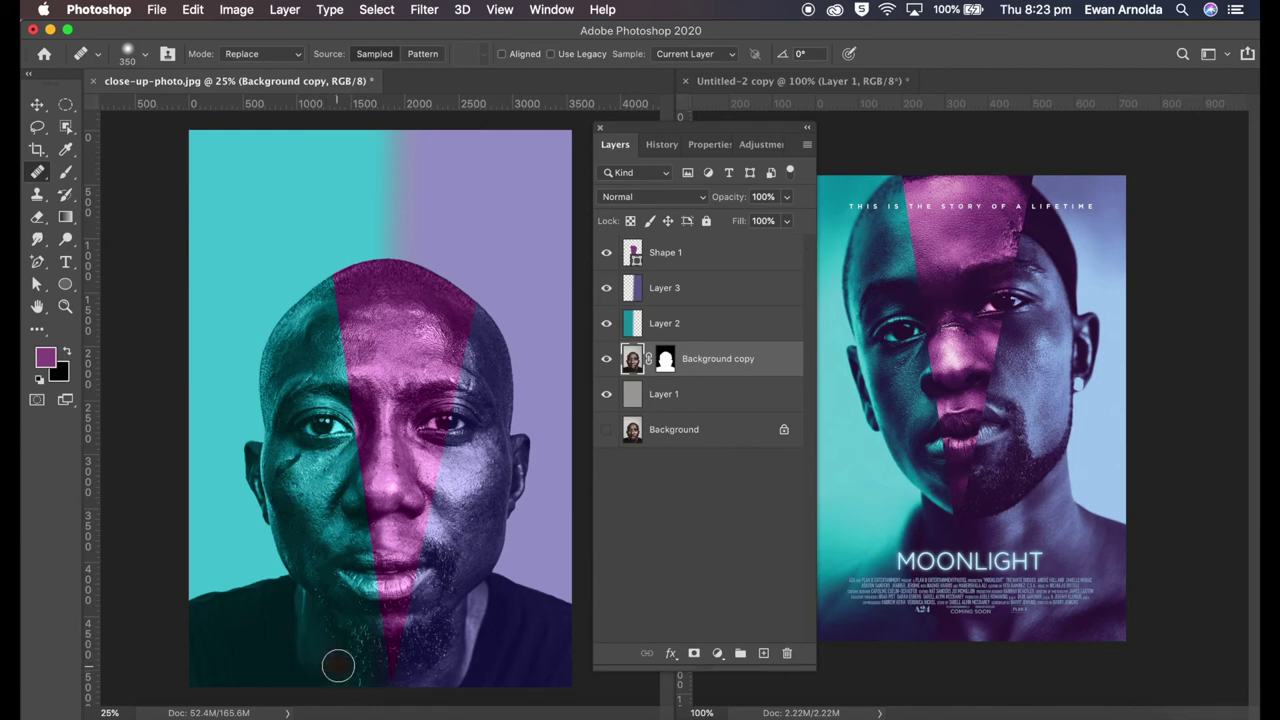
{"action": "left_click_drag", "start_coordinate": [329, 645], "coordinate": [342, 652]}
{"action": "left_click", "coordinate": [366, 674]}
{"action": "left_click", "coordinate": [294, 539], "text": "alt"}
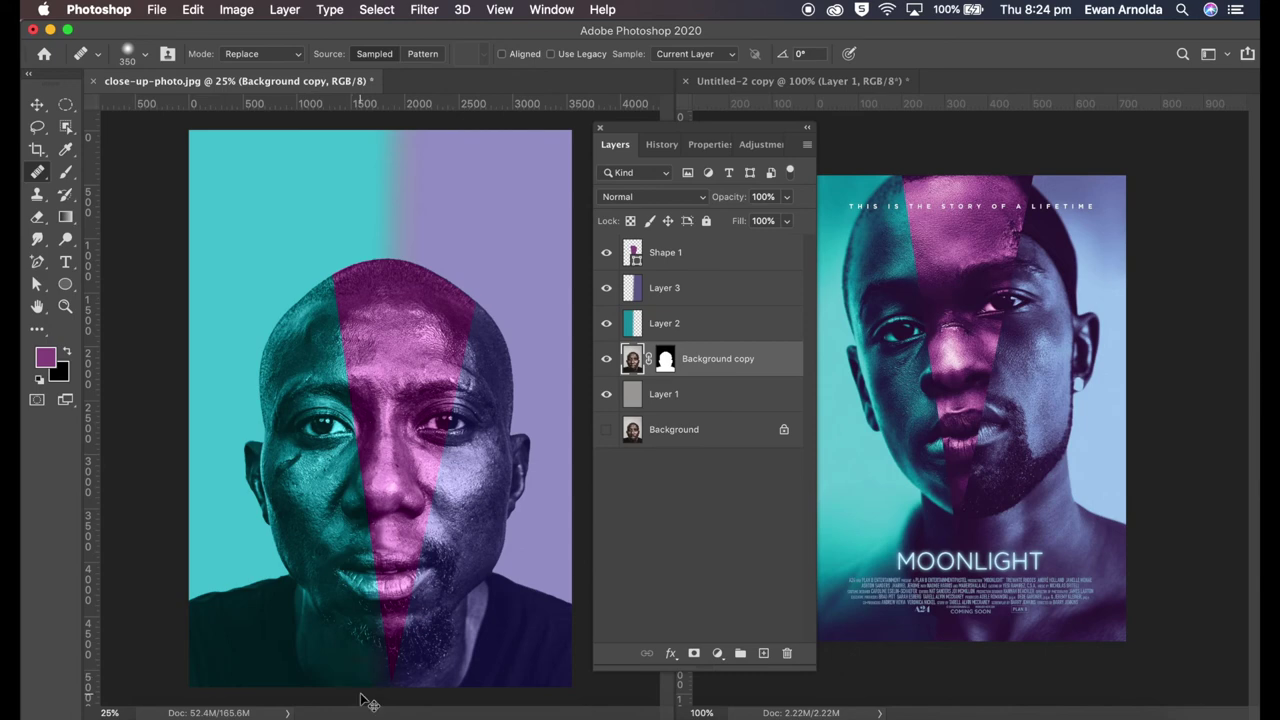
Lasso the beard patch left of the chin and replace it with Content-Aware Fill skin
{"action": "key", "text": "l"}
{"action": "mouse_move", "coordinate": [356, 588]}
{"action": "left_mouse_down"}
{"action": "mouse_move", "coordinate": [348, 645]}
{"action": "mouse_move", "coordinate": [346, 622]}
{"action": "left_mouse_up"}
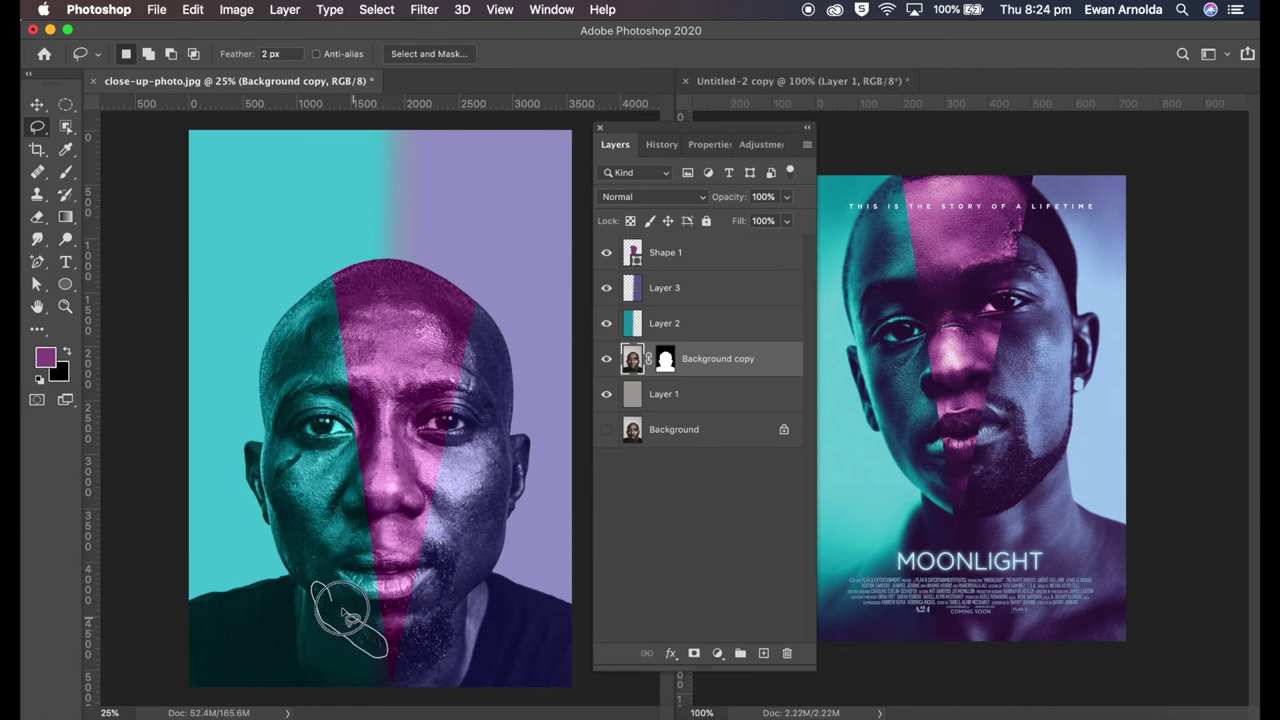
{"action": "left_click_drag", "start_coordinate": [350, 620], "coordinate": [318, 545]}
{"action": "left_click", "coordinate": [195, 10]}
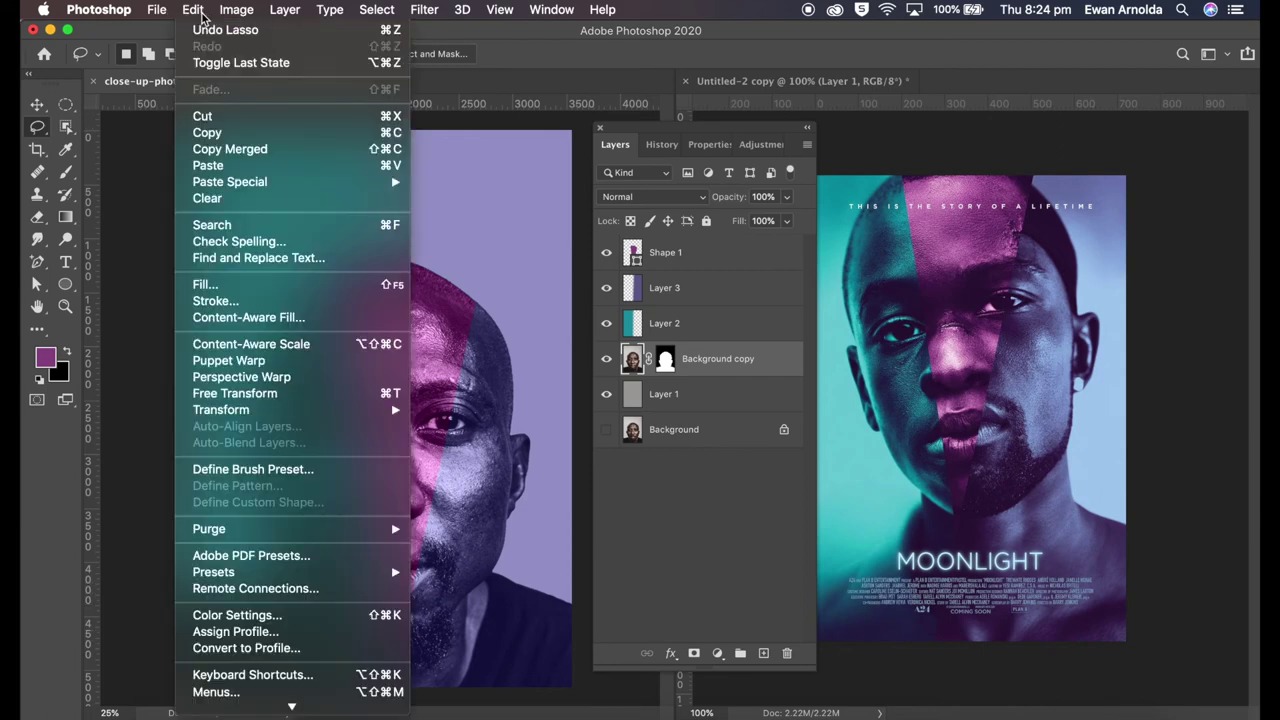
{"action": "left_click", "coordinate": [205, 284]}
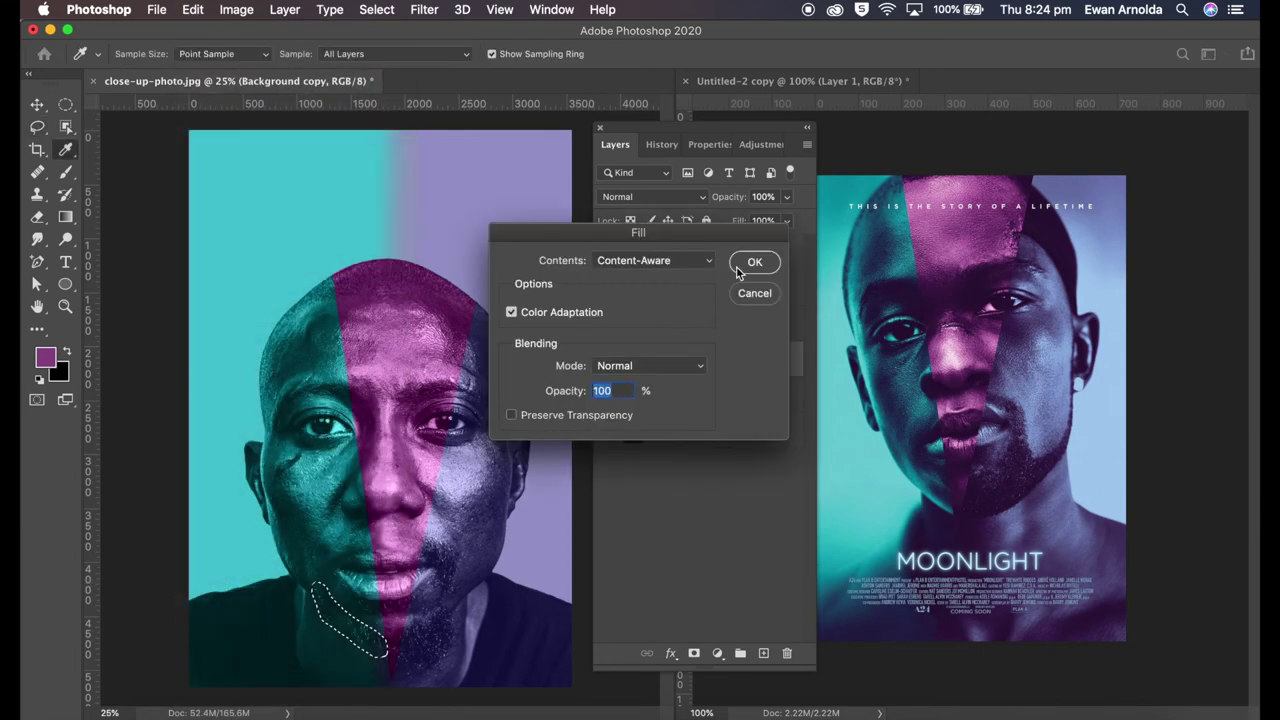
{"action": "key", "text": "Return"}
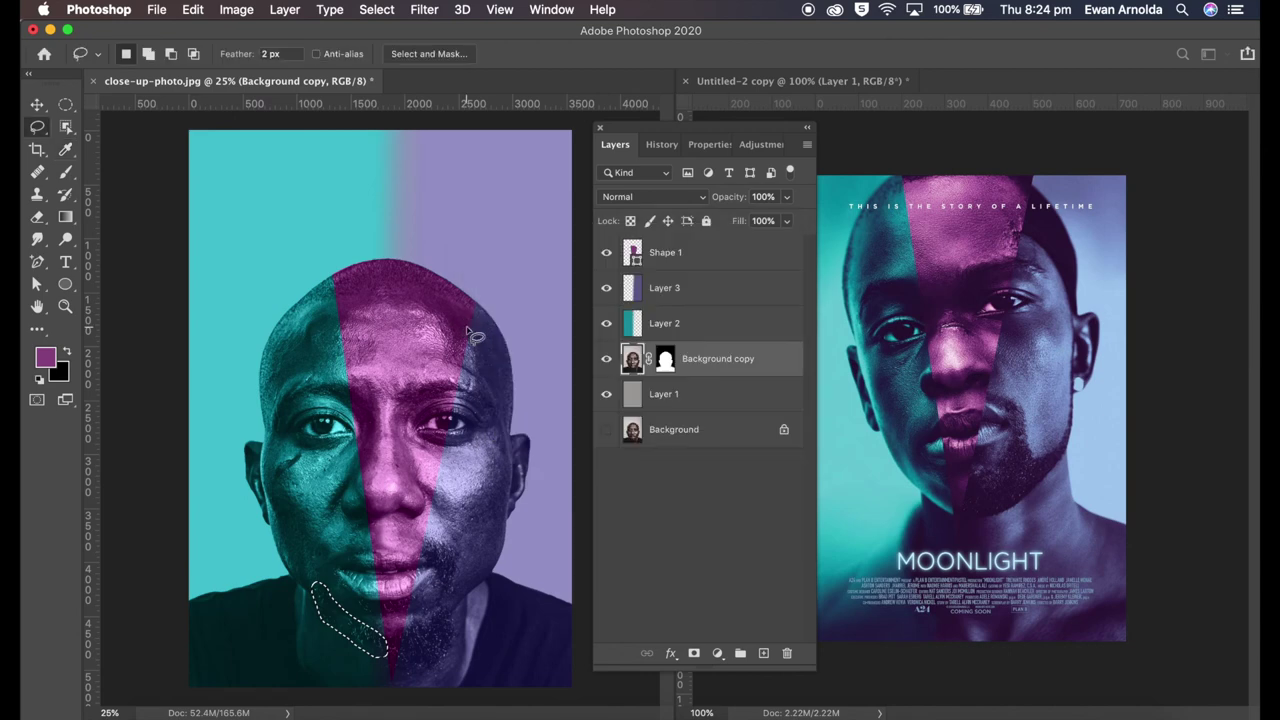
{"action": "key", "text": "ctrl+d"}
{"action": "key", "text": "ctrl+minus"}
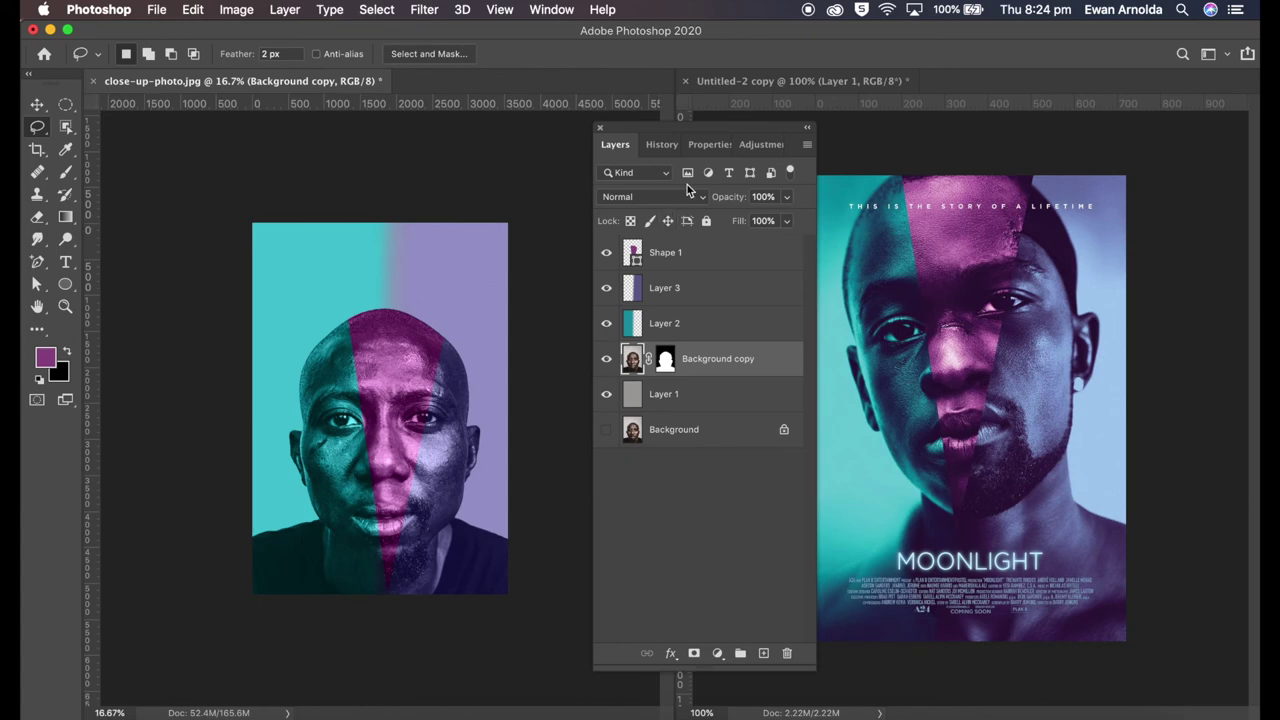
Add a Brightness/Contrast adjustment layer with brightness -28 and contrast 16
{"action": "left_click", "coordinate": [705, 145]}
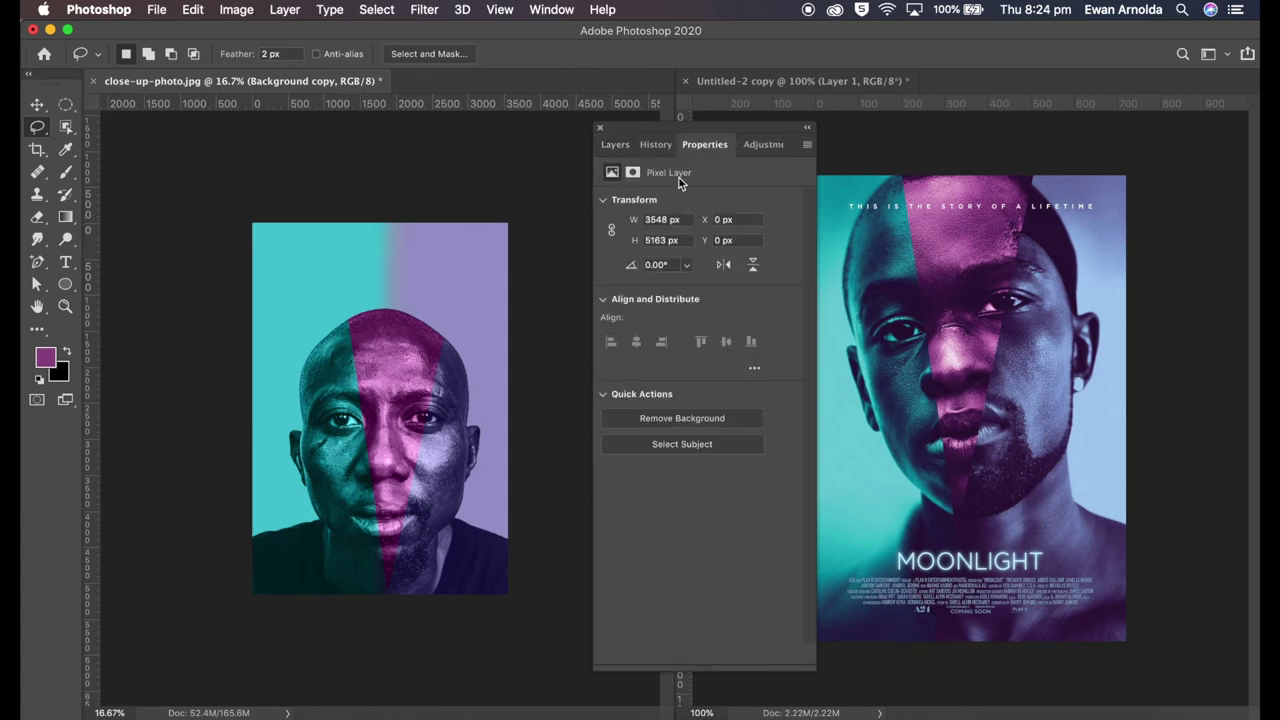
{"action": "left_click", "coordinate": [757, 148]}
{"action": "left_click", "coordinate": [657, 187]}
{"action": "mouse_move", "coordinate": [698, 252]}
{"action": "left_mouse_down"}
{"action": "mouse_move", "coordinate": [712, 282]}
{"action": "mouse_move", "coordinate": [683, 252]}
{"action": "left_mouse_up"}
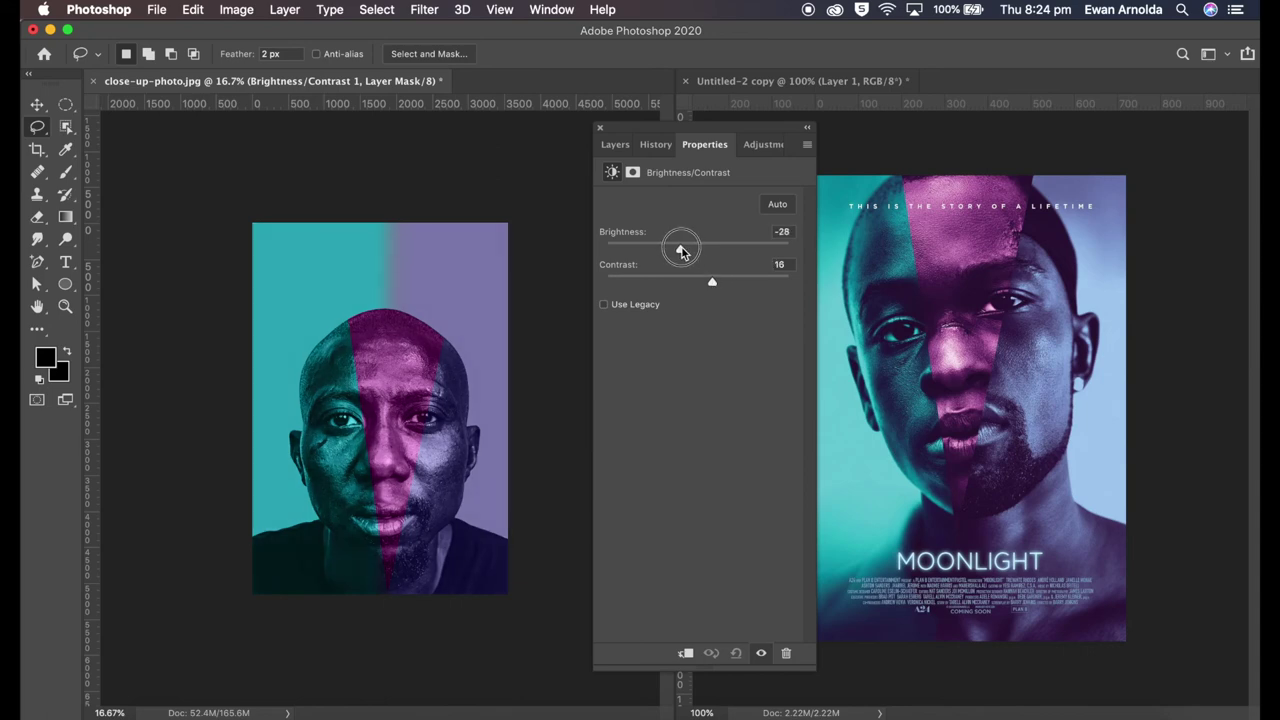
{"action": "left_click", "coordinate": [615, 146]}
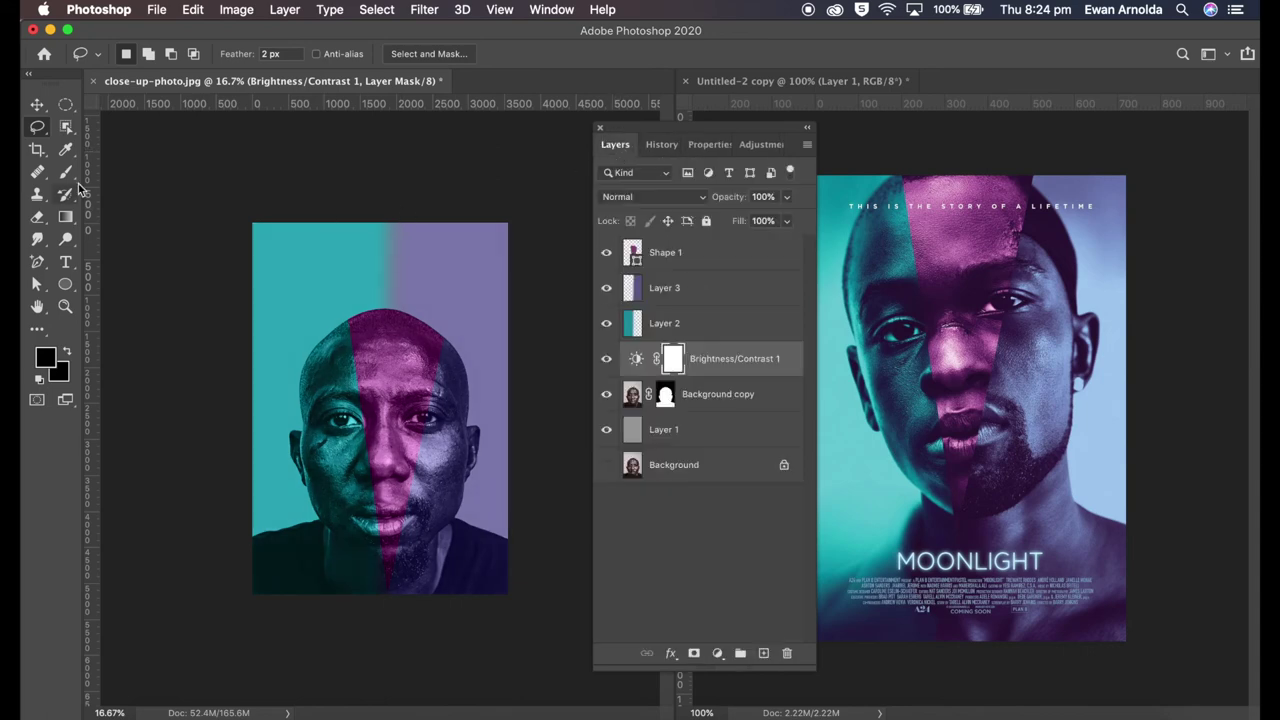
Crop the top strip off the canvas so the frame starts just above the head
{"action": "key", "text": "c"}
{"action": "left_click_drag", "start_coordinate": [384, 229], "coordinate": [380, 272]}
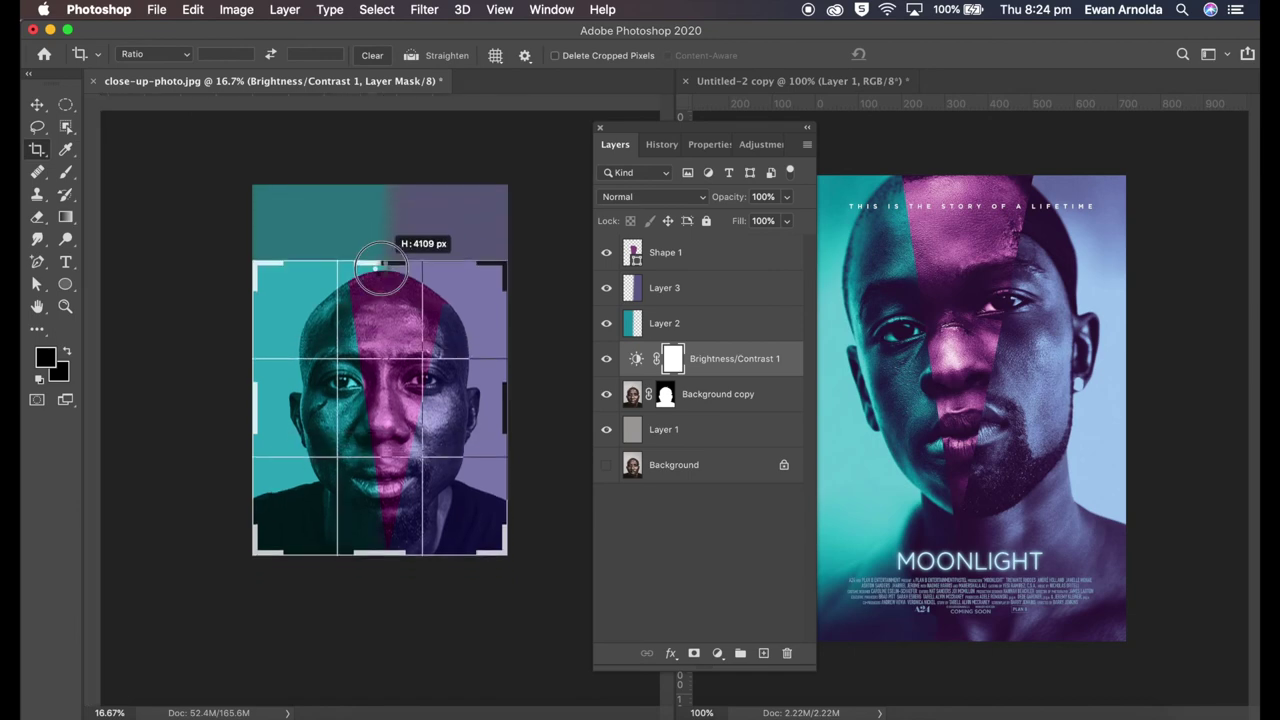
{"action": "left_click_drag", "start_coordinate": [380, 272], "coordinate": [381, 273]}
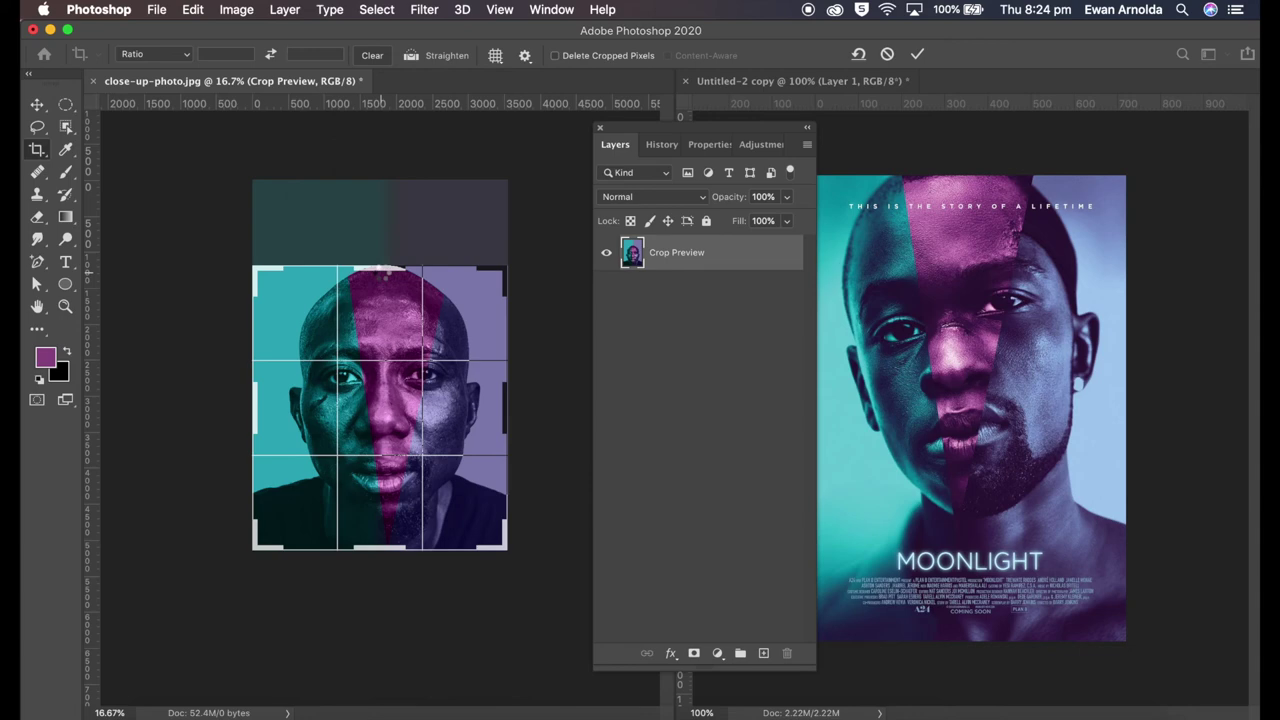
{"action": "key", "text": "Return"}
{"action": "left_click", "coordinate": [37, 105]}
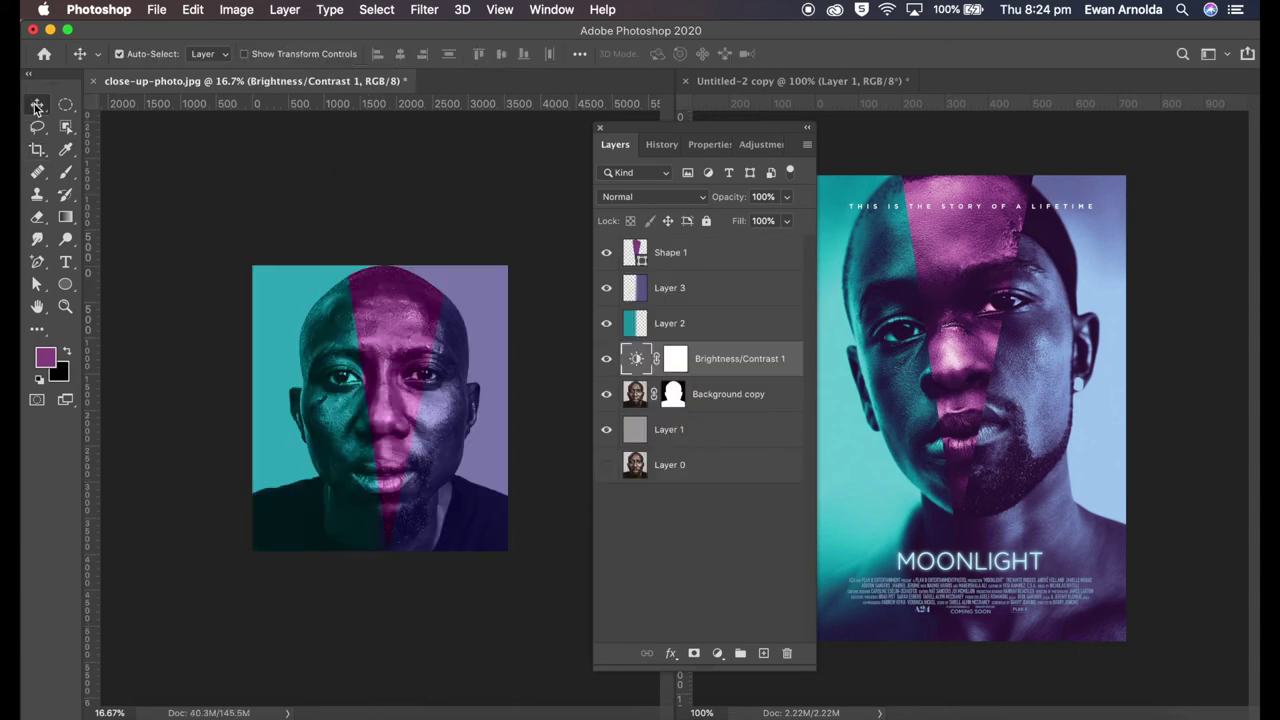
{"action": "key", "text": "super+plus"}
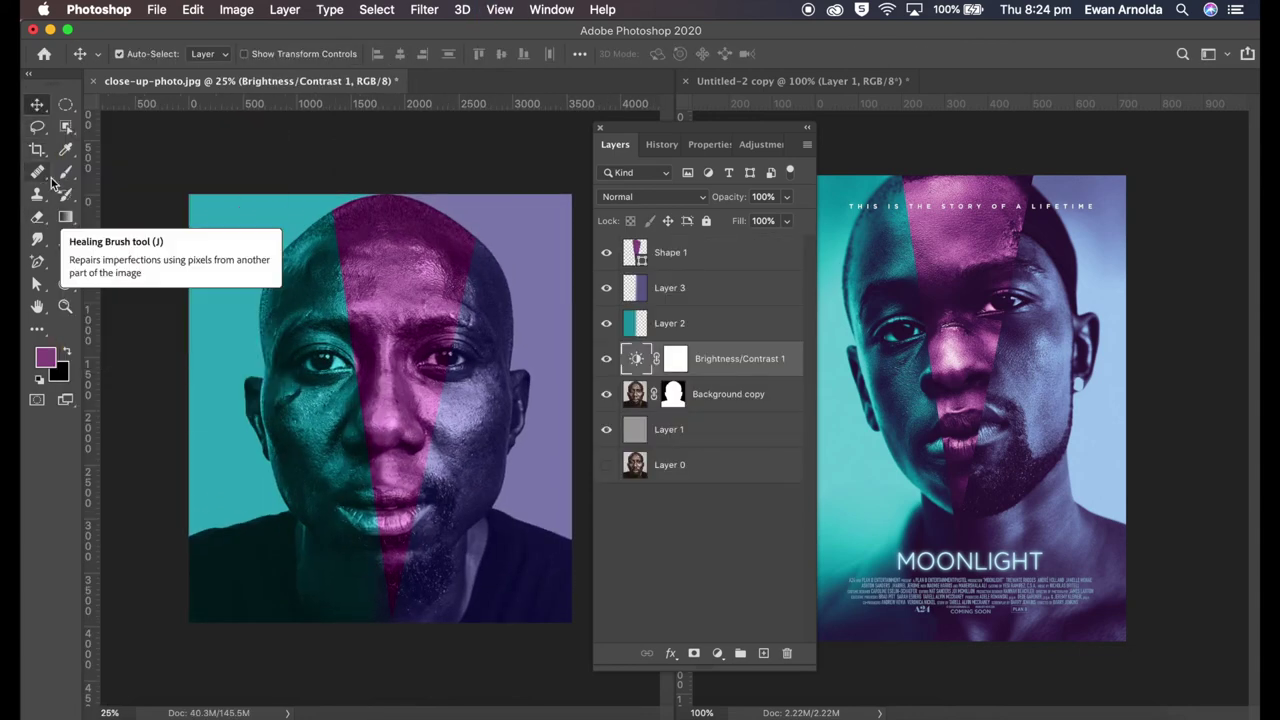
Add pale blue MOONLIGHT title text, scaled and centred near the bottom
{"action": "left_click", "coordinate": [66, 149]}
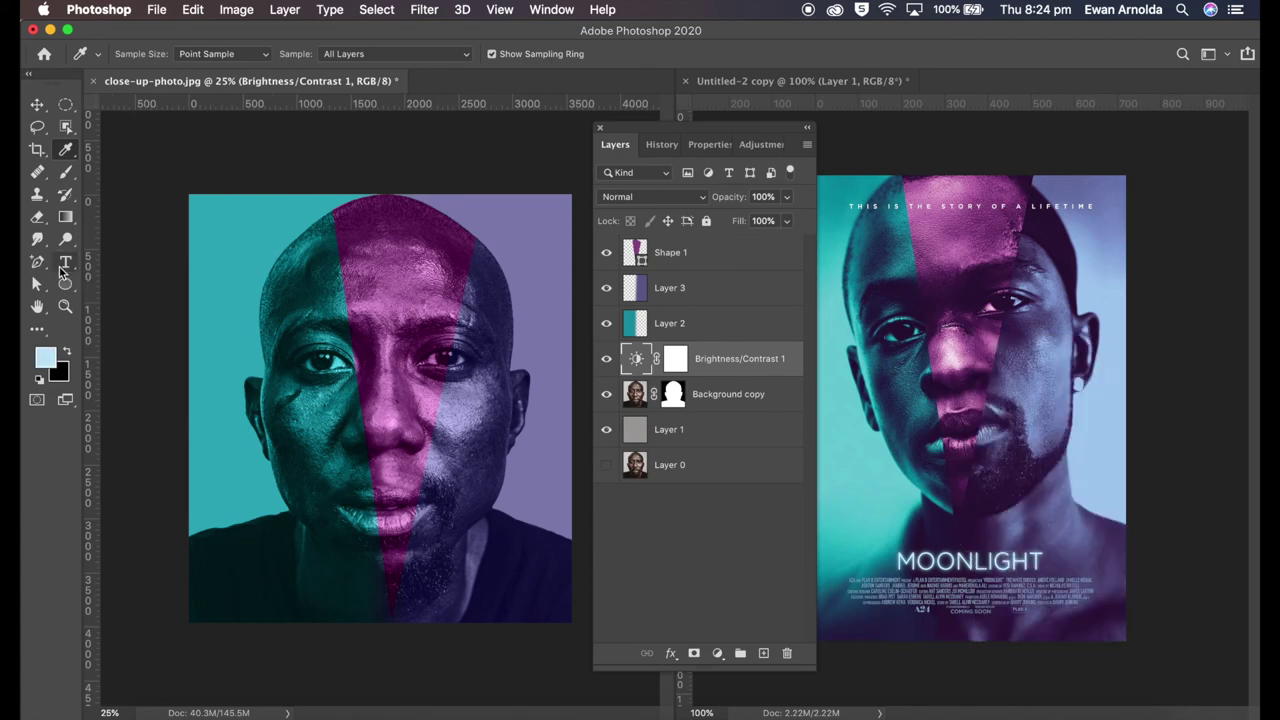
{"action": "left_click", "coordinate": [65, 262]}
{"action": "left_click", "coordinate": [265, 560]}
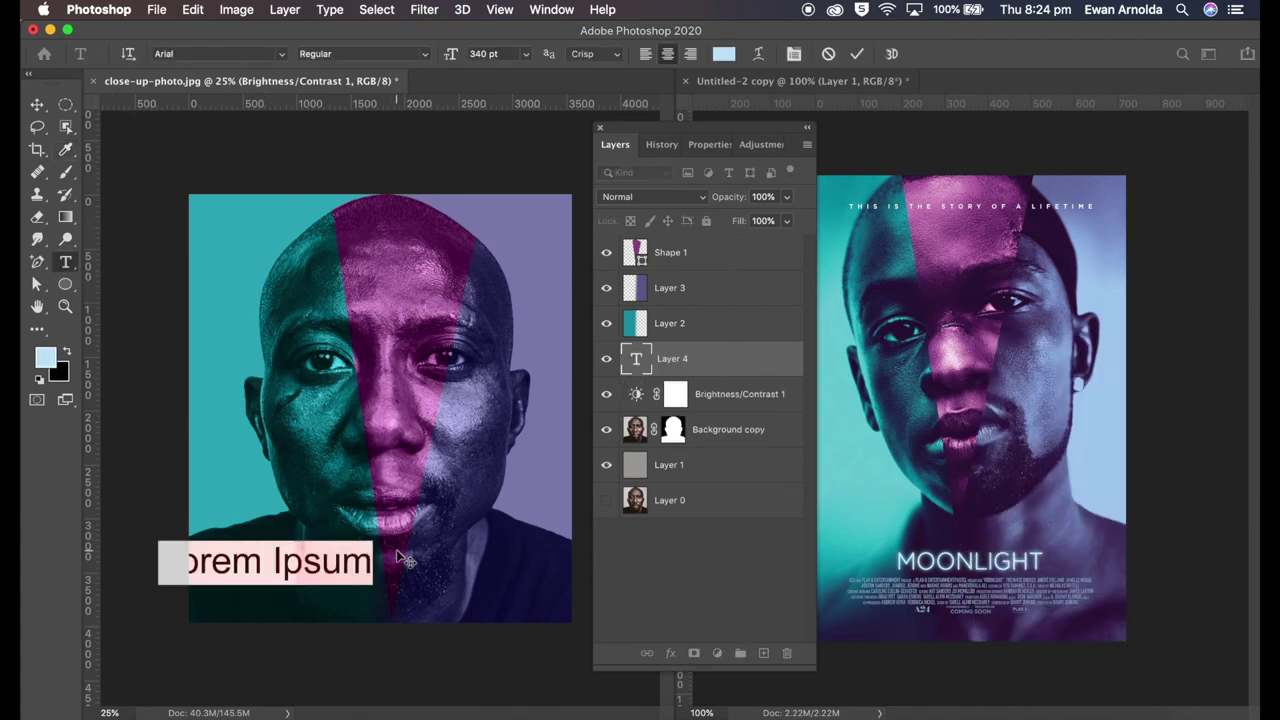
{"action": "type", "text": "MOO"}
{"action": "type", "text": "NLIGHT"}
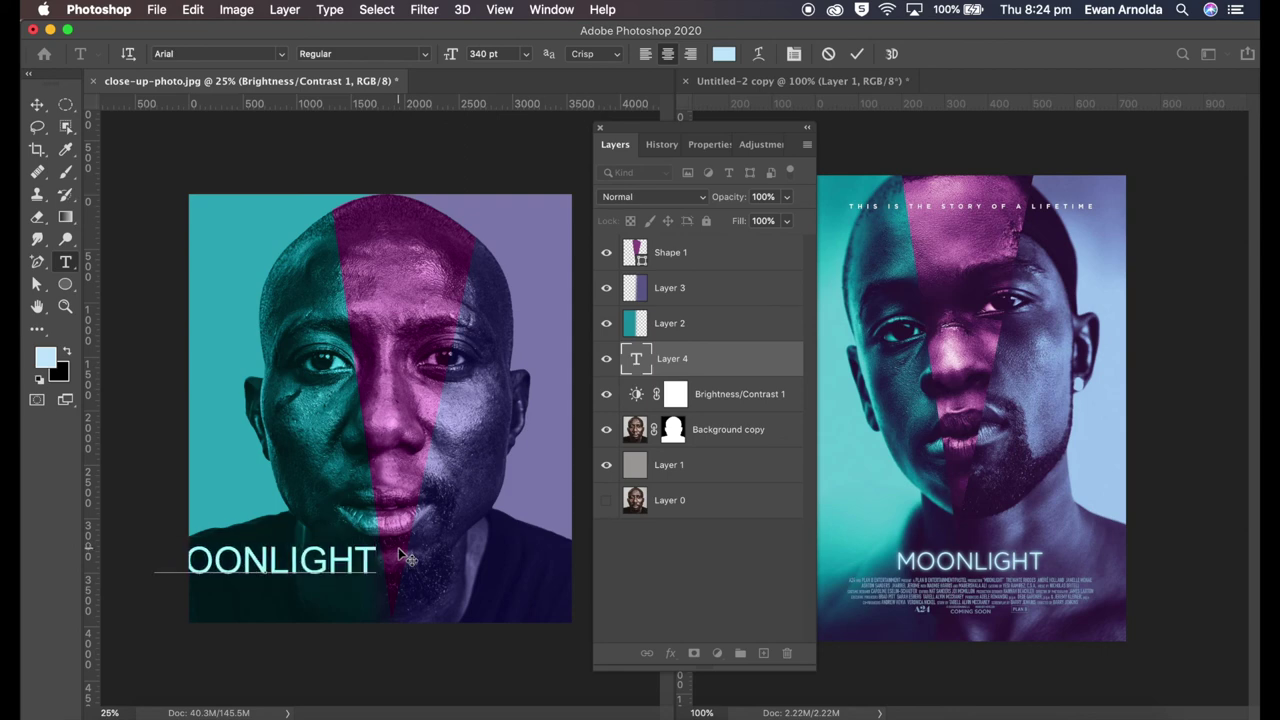
{"action": "left_click", "coordinate": [37, 104]}
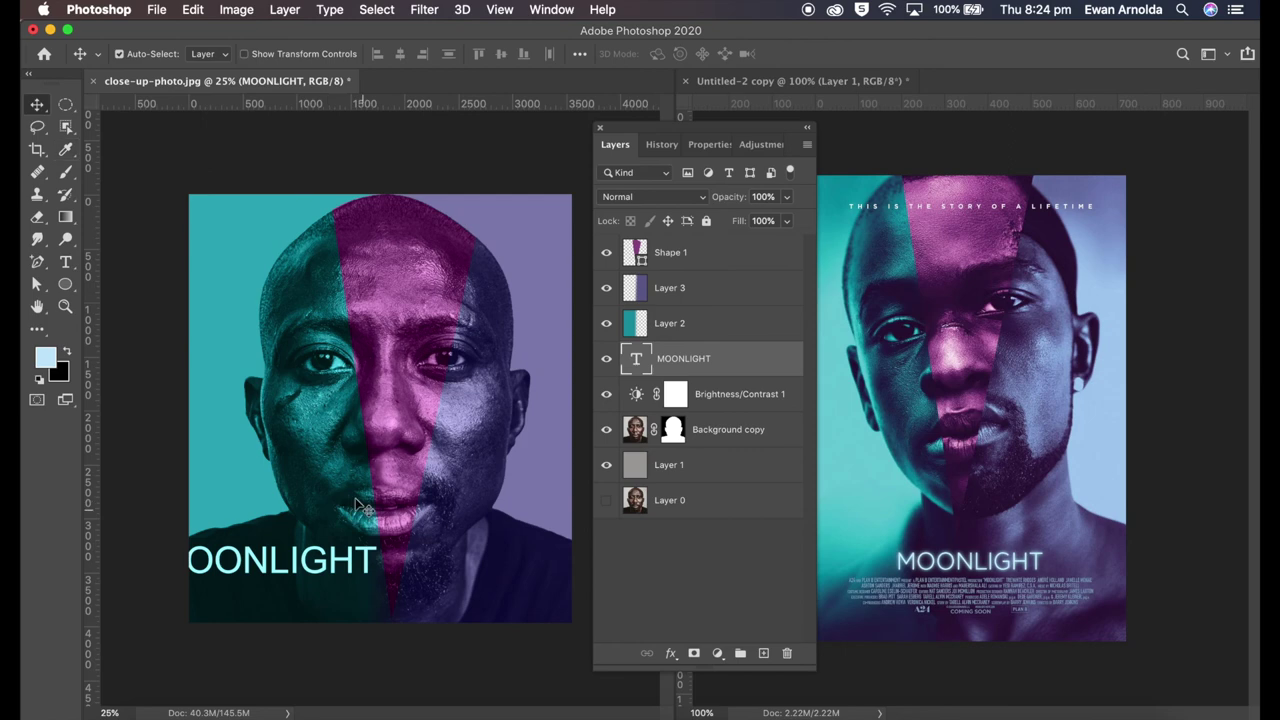
{"action": "key", "text": "ctrl+t"}
{"action": "mouse_move", "coordinate": [378, 588]}
{"action": "left_mouse_down"}
{"action": "mouse_move", "coordinate": [335, 568]}
{"action": "mouse_move", "coordinate": [420, 590]}
{"action": "mouse_move", "coordinate": [445, 612]}
{"action": "mouse_move", "coordinate": [430, 596]}
{"action": "mouse_move", "coordinate": [450, 556]}
{"action": "left_mouse_up"}
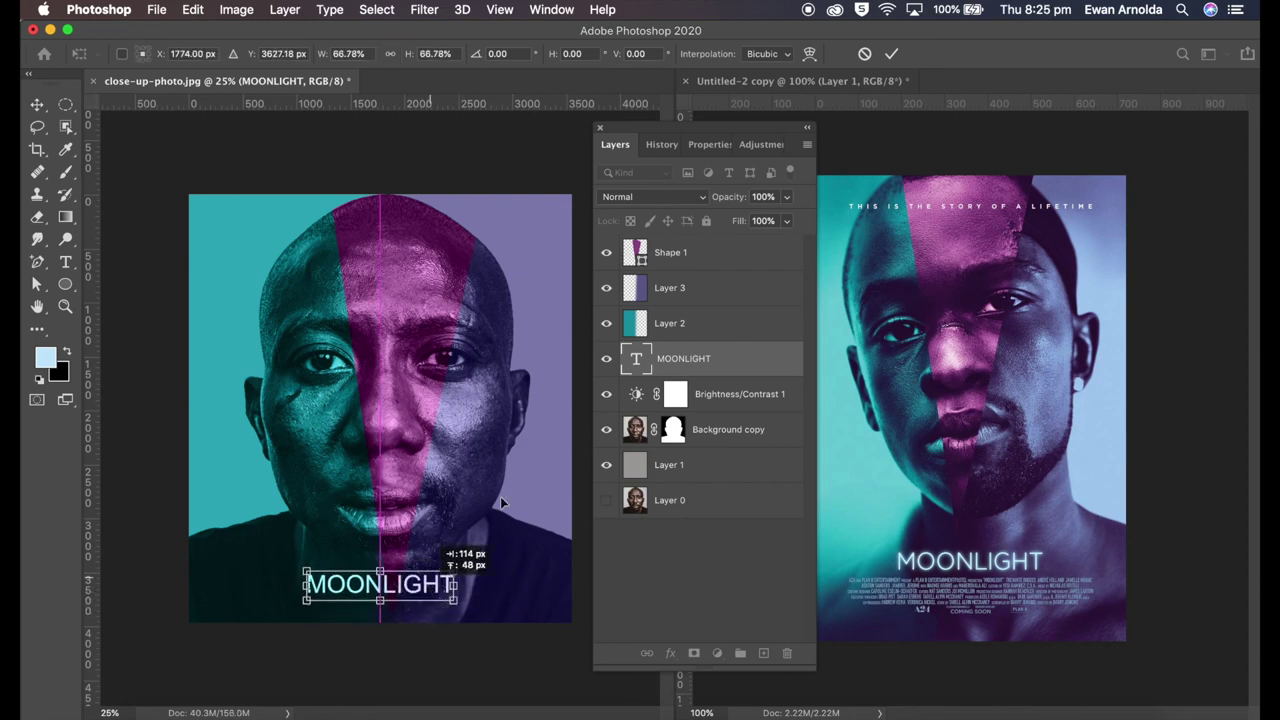
{"action": "left_click", "coordinate": [891, 54]}
Move the MOONLIGHT layer to the top of the stack and duplicate it as MOONLIGHT copy
{"action": "left_click_drag", "start_coordinate": [697, 357], "coordinate": [694, 252]}
{"action": "right_click", "coordinate": [695, 255]}
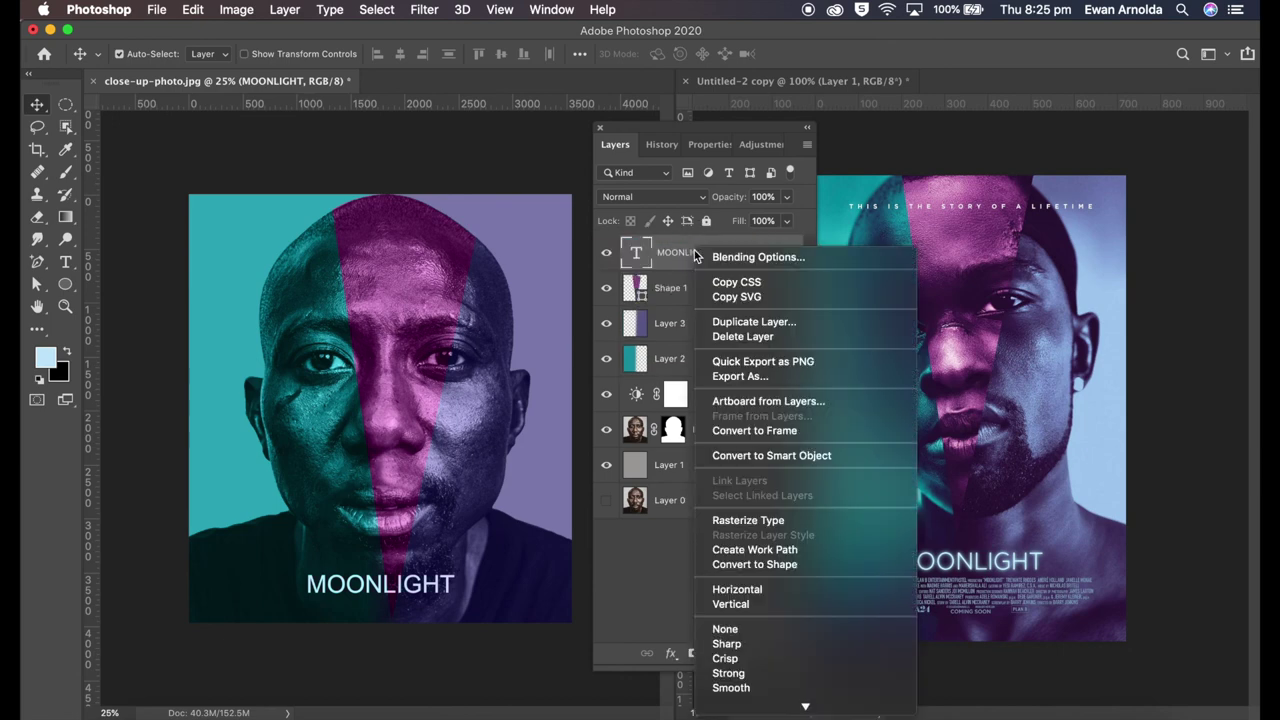
{"action": "left_click", "coordinate": [745, 321]}
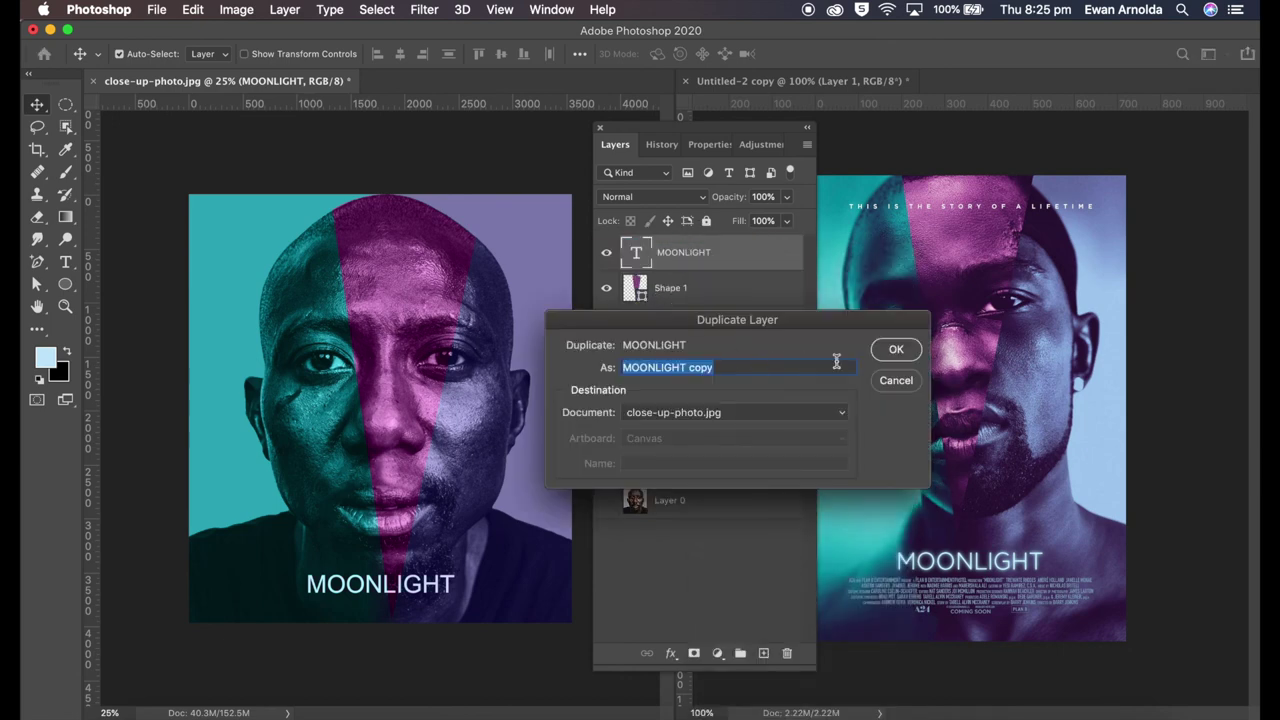
{"action": "left_click", "coordinate": [883, 352]}
{"action": "left_click", "coordinate": [694, 289]}
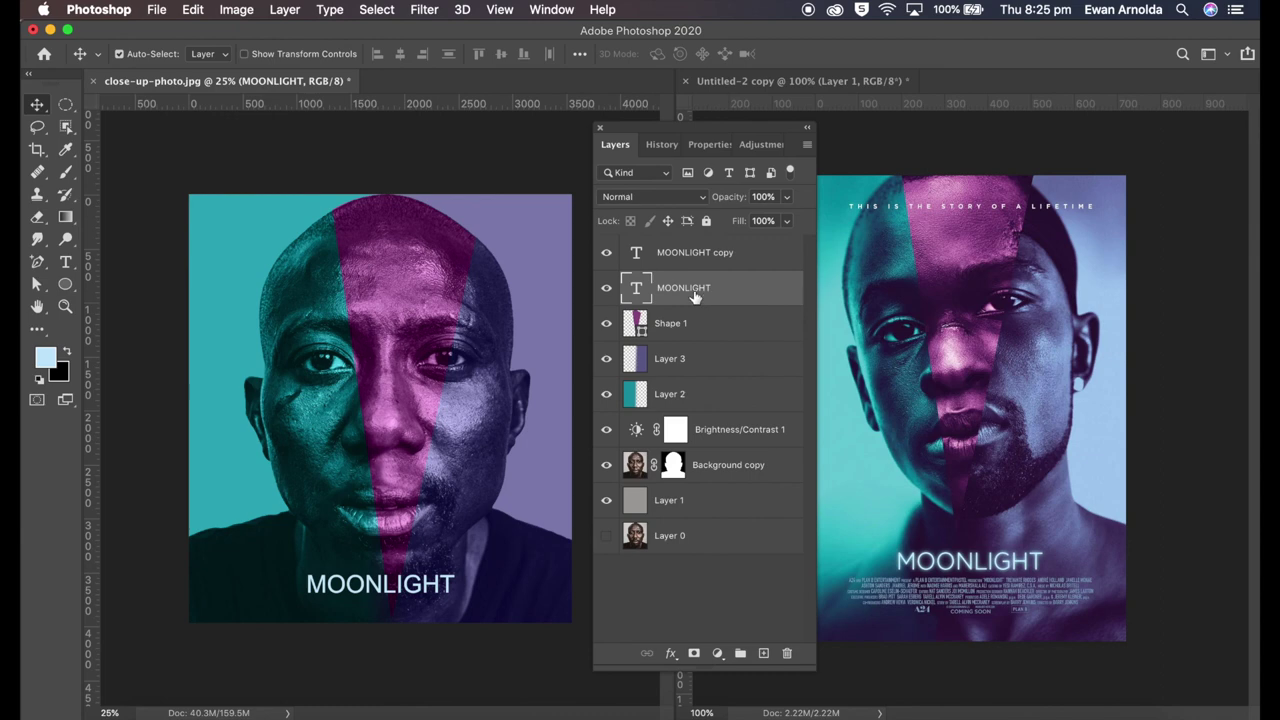
{"action": "left_click", "coordinate": [424, 9]}
{"action": "mouse_move", "coordinate": [432, 214]}
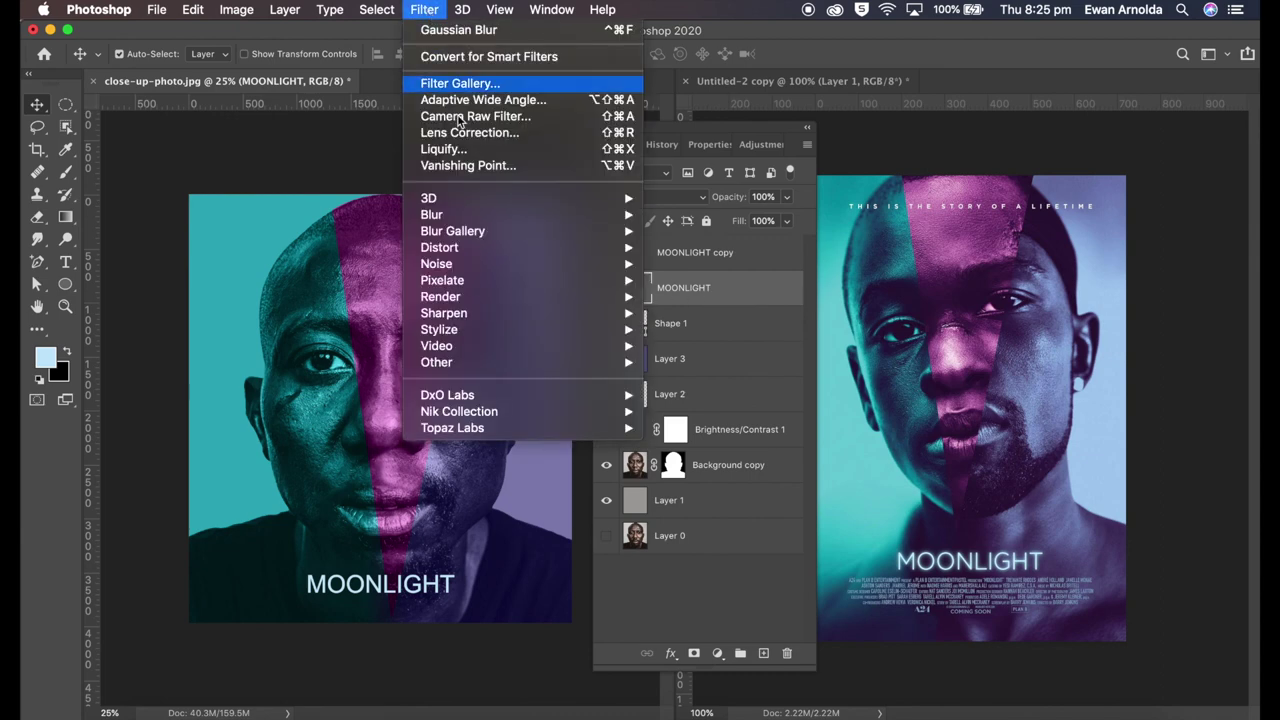
Apply a 19.0-pixel Gaussian Blur smart filter to the original MOONLIGHT layer
{"action": "left_click", "coordinate": [693, 280]}
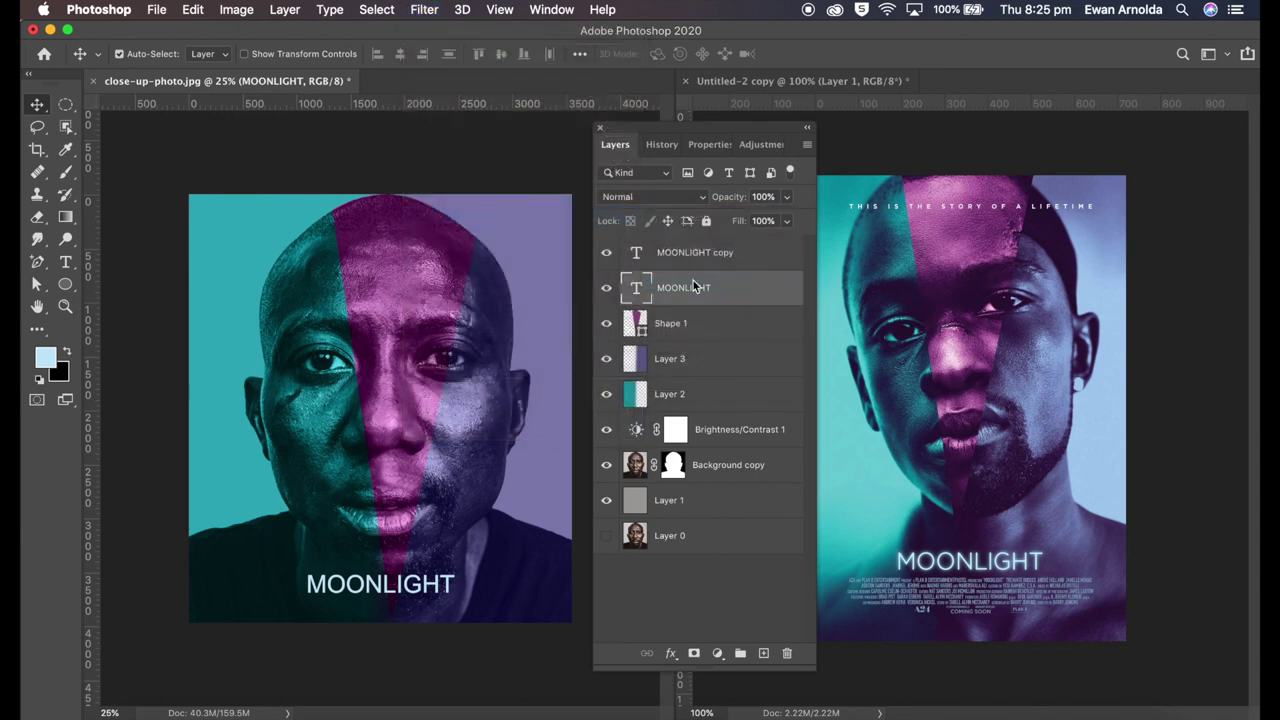
{"action": "left_click", "coordinate": [730, 270]}
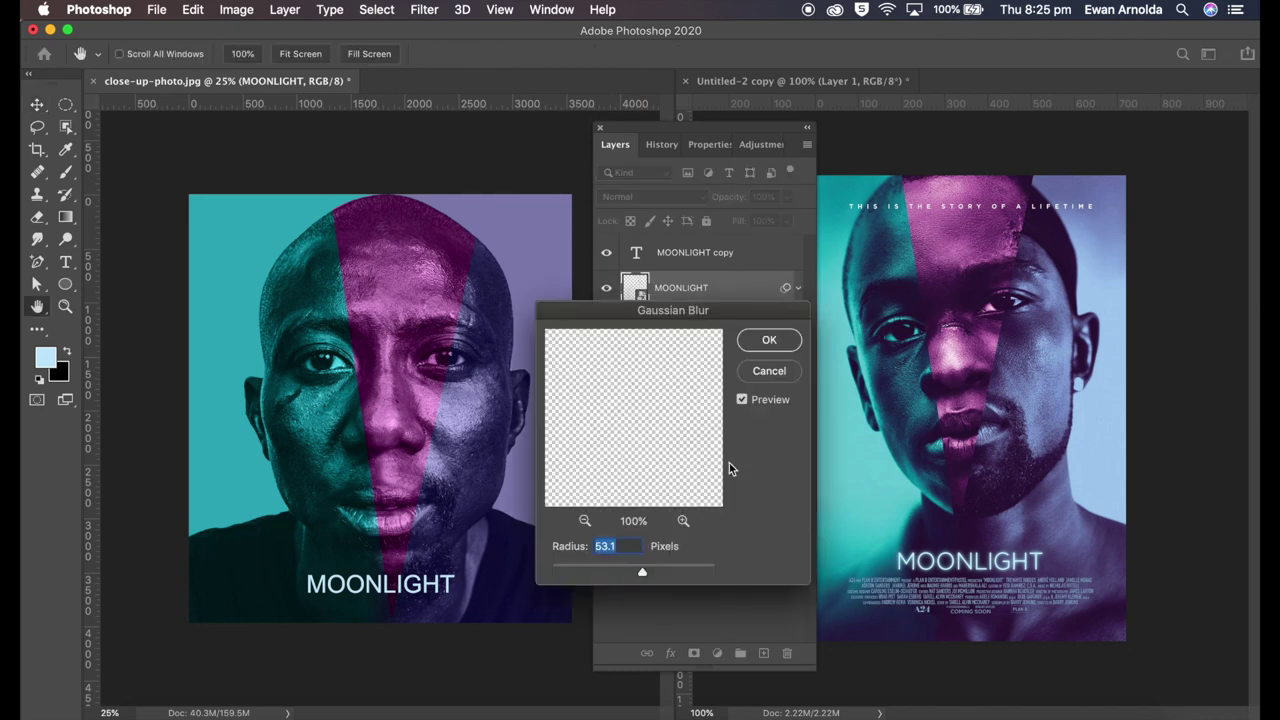
{"action": "left_click_drag", "start_coordinate": [642, 572], "coordinate": [622, 573]}
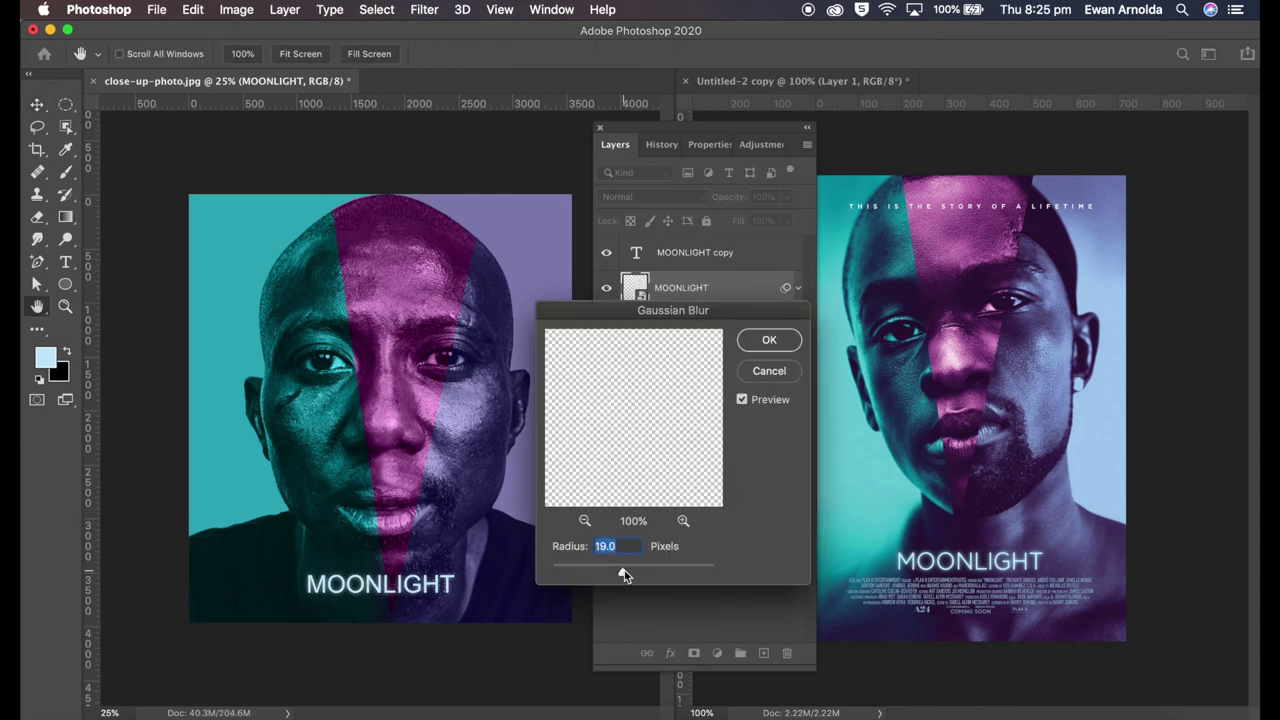
{"action": "left_click", "coordinate": [623, 573]}
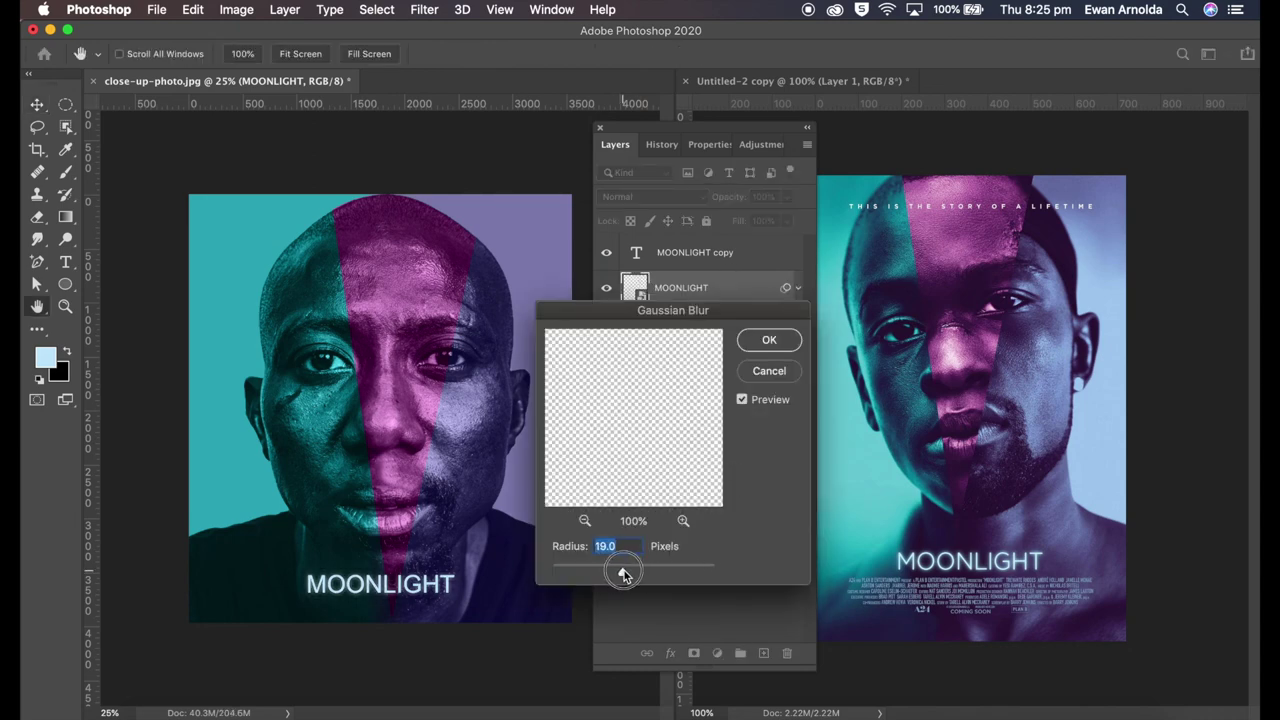
{"action": "left_click", "coordinate": [765, 341]}
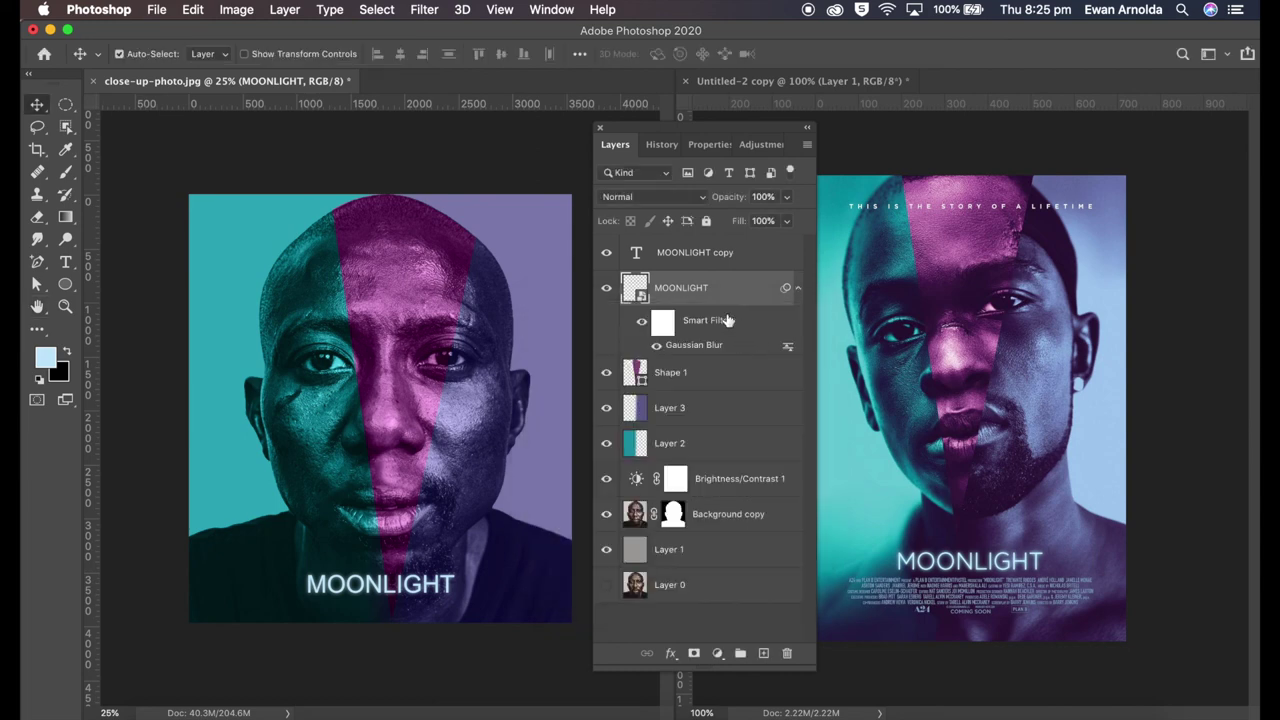
{"action": "left_click", "coordinate": [690, 258]}
{"action": "left_click", "coordinate": [796, 289]}
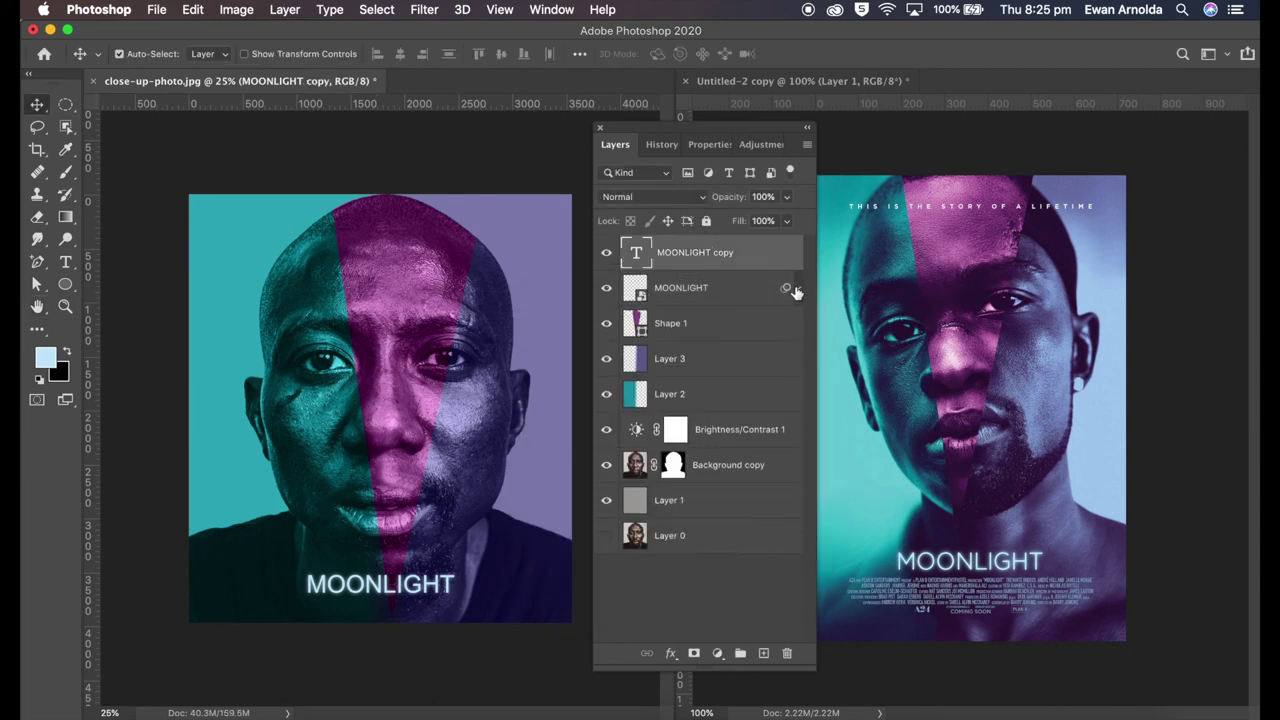